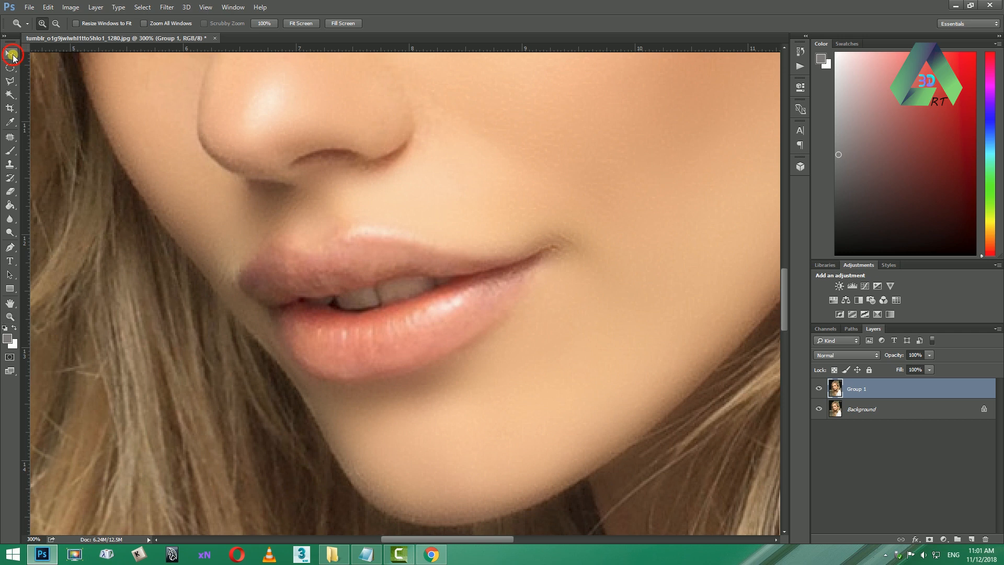
Duplicate the Group 1 layer with Layer Via Copy.
key(alt+Tab)
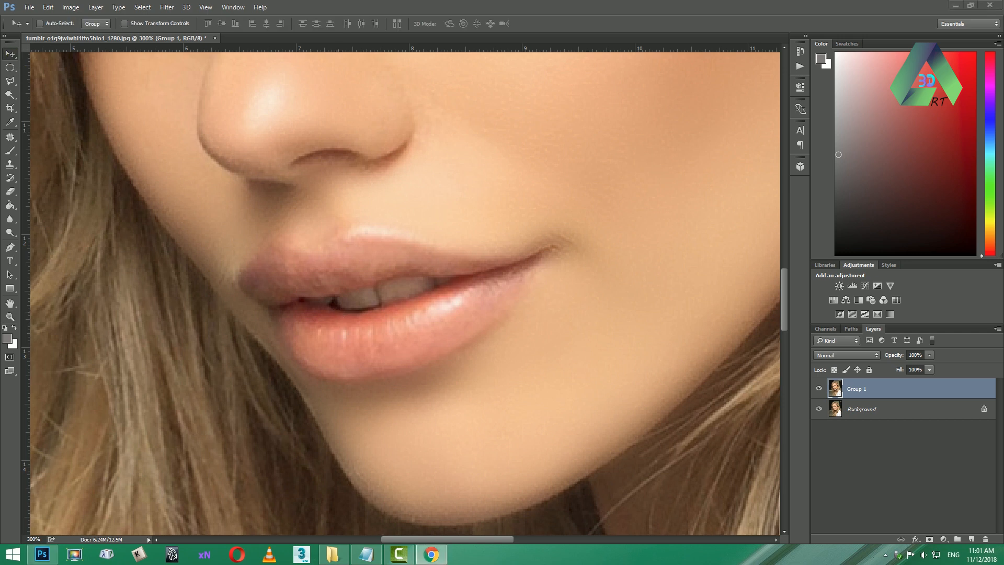
click(865, 397)
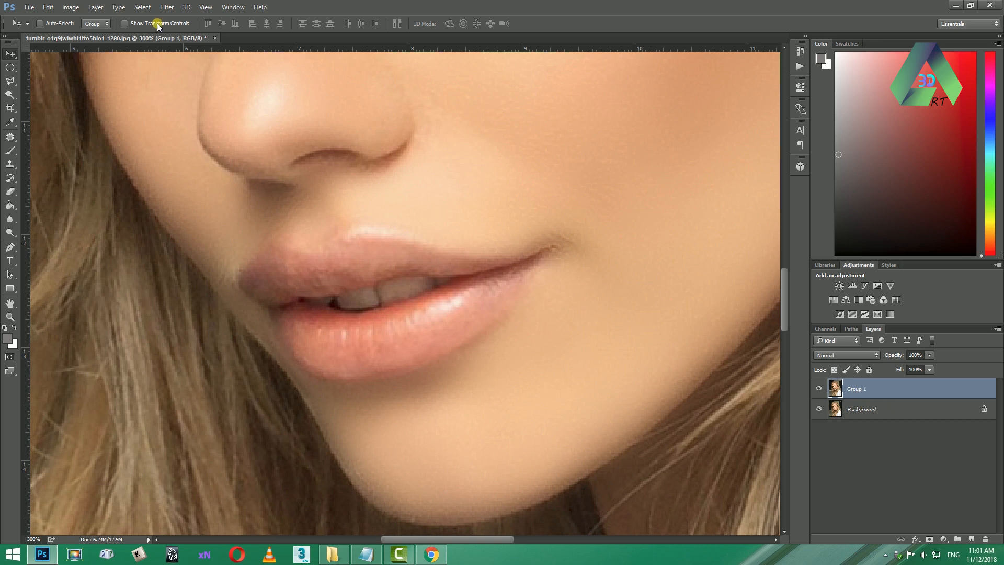
click(100, 8)
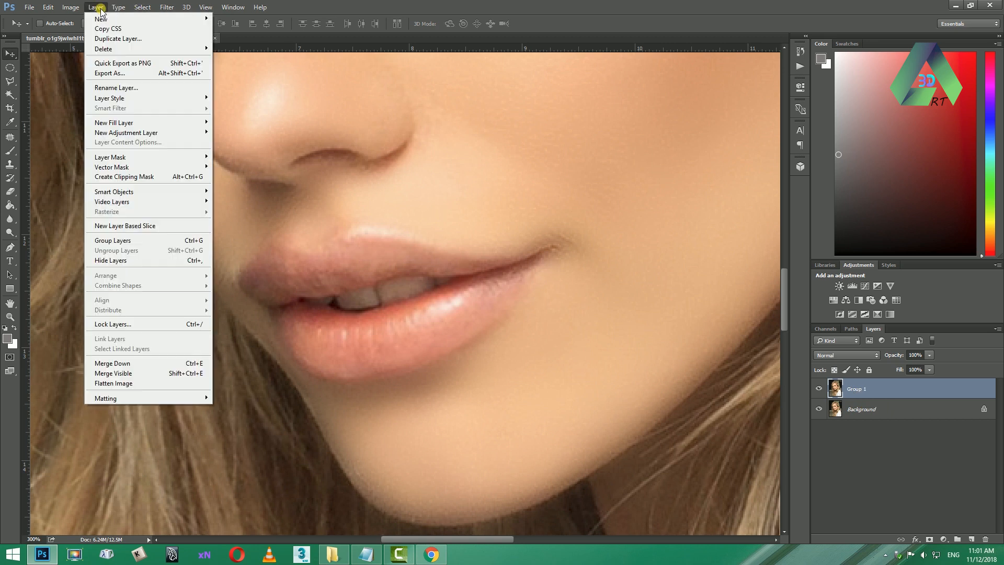
mouse_move(141, 19)
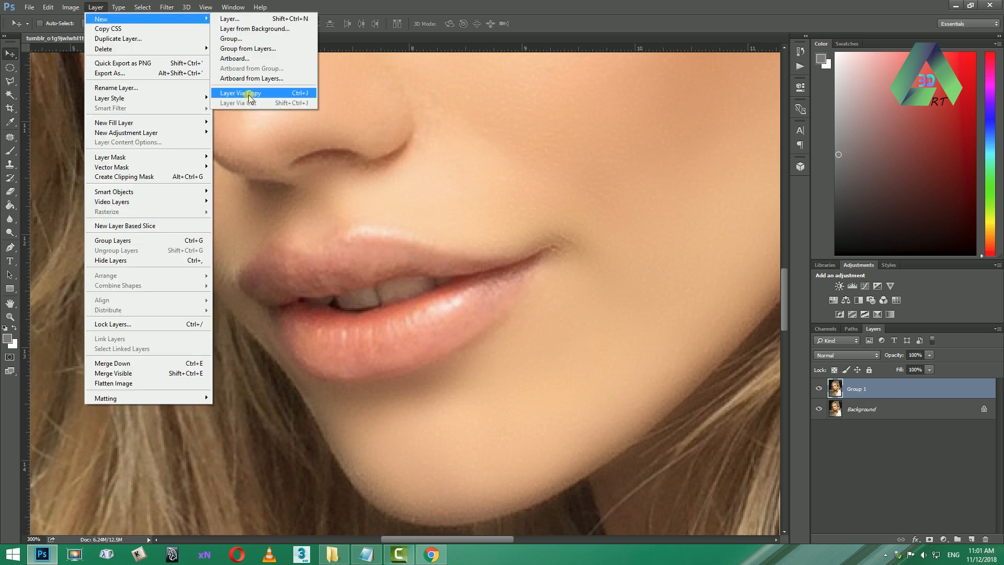
click(296, 94)
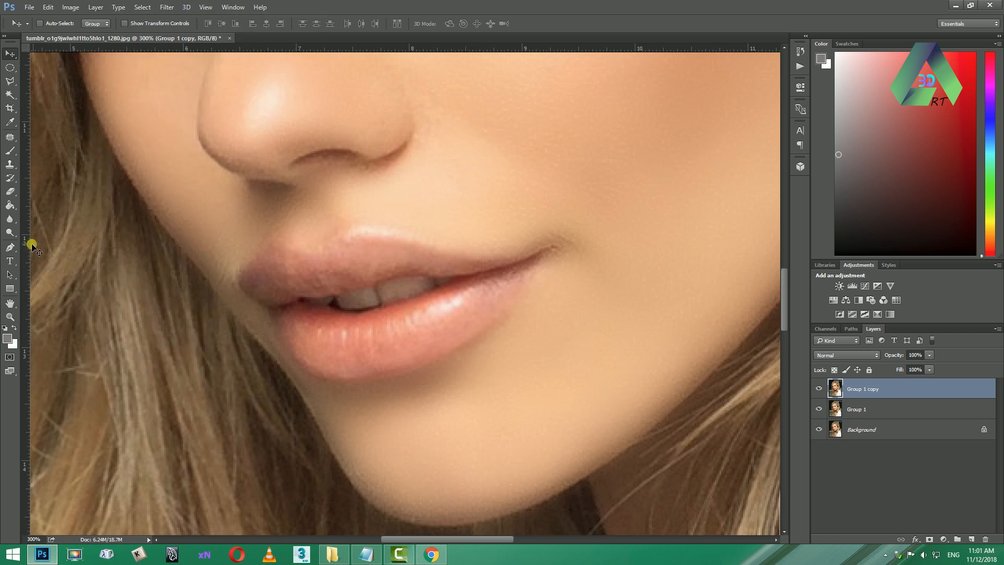
Trace the upper lip's outer edge with the Pen tool, from one corner of the mouth to the other.
click(10, 248)
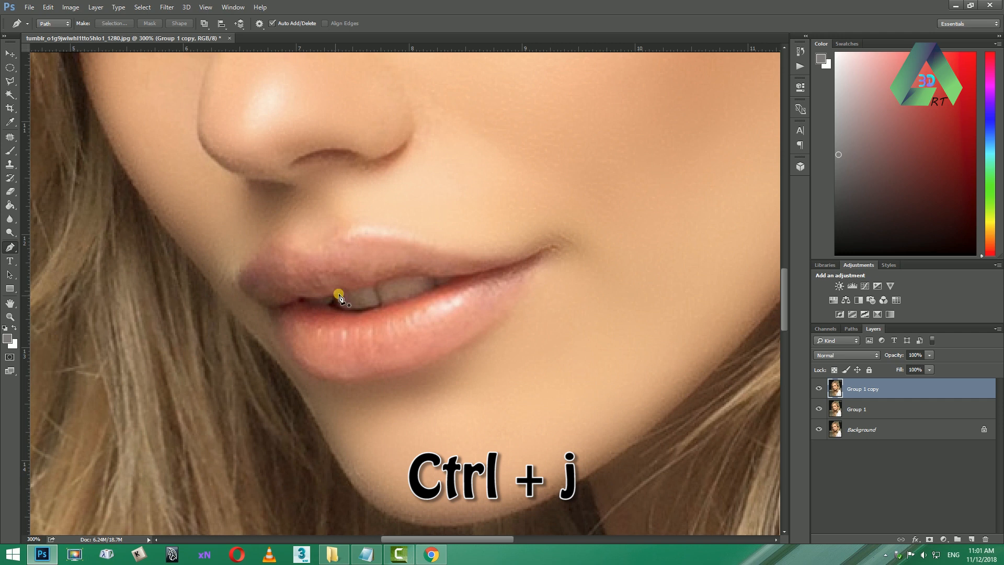
drag(312, 314, 386, 295)
key(z)
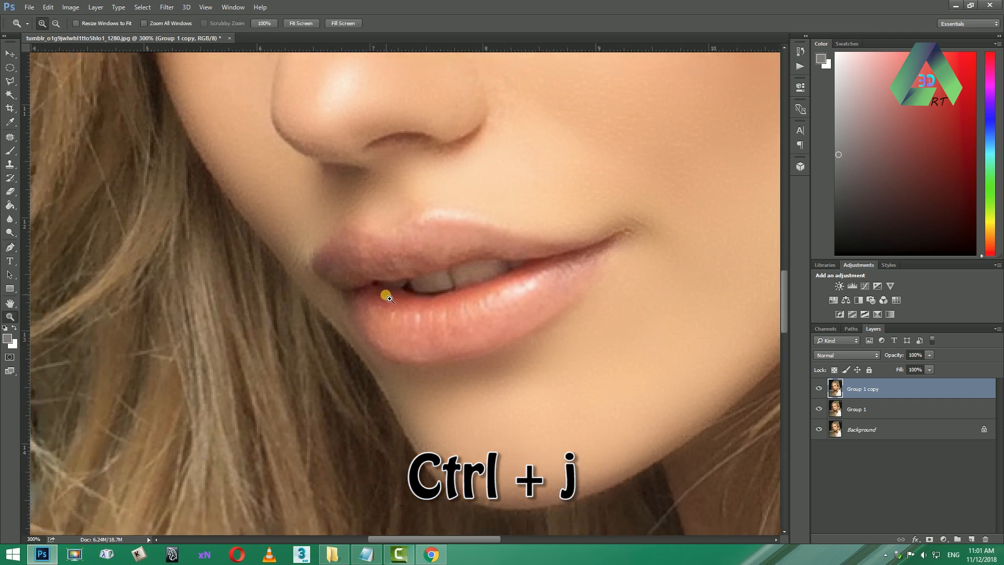
click(385, 295)
click(385, 295)
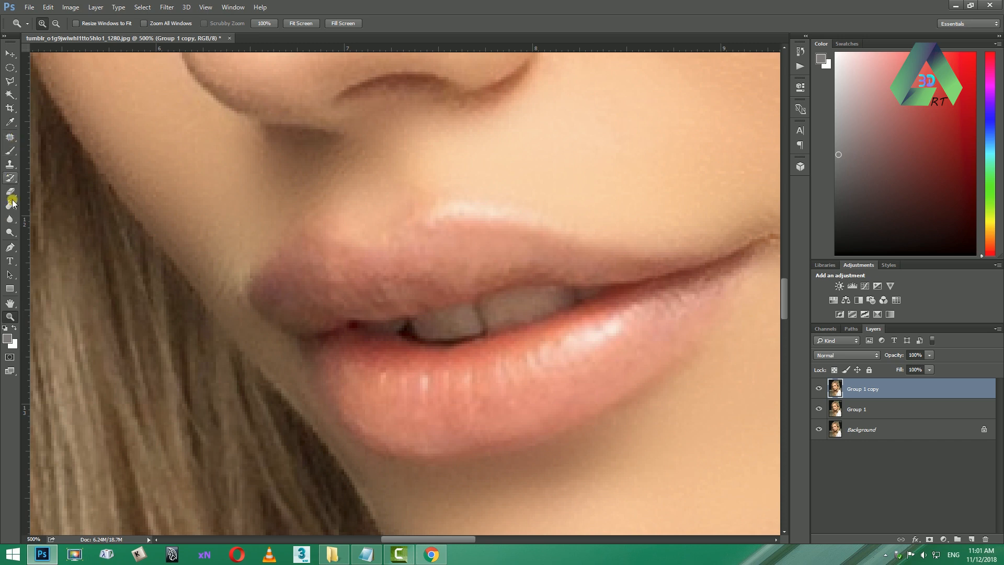
click(10, 247)
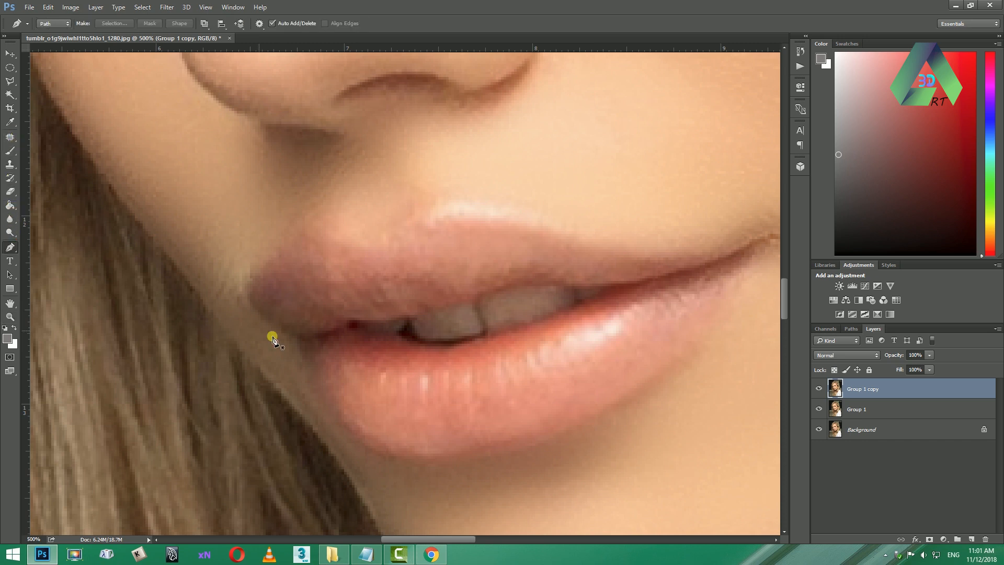
click(300, 342)
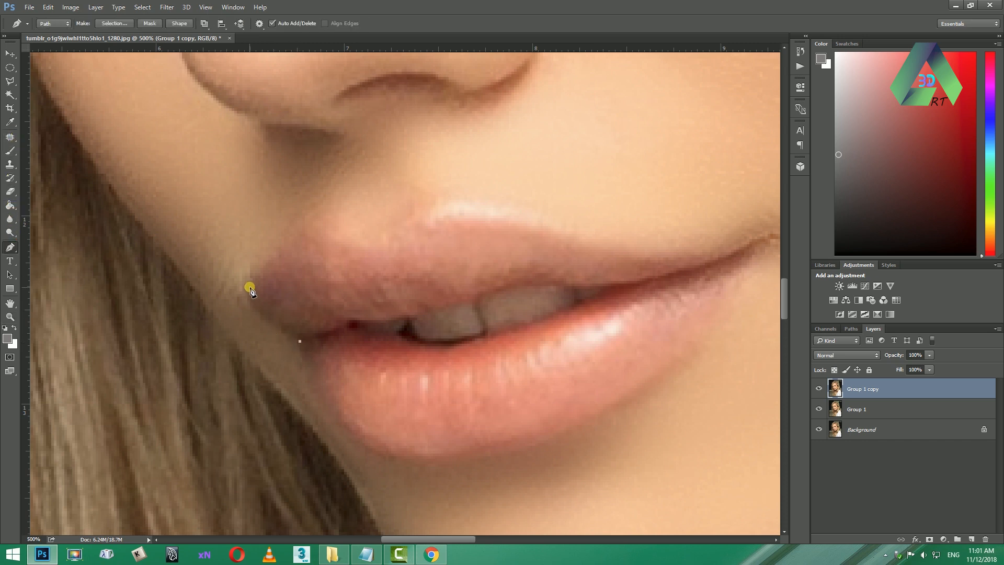
drag(253, 280, 273, 248)
drag(338, 234, 382, 242)
drag(464, 212, 499, 219)
click(598, 241)
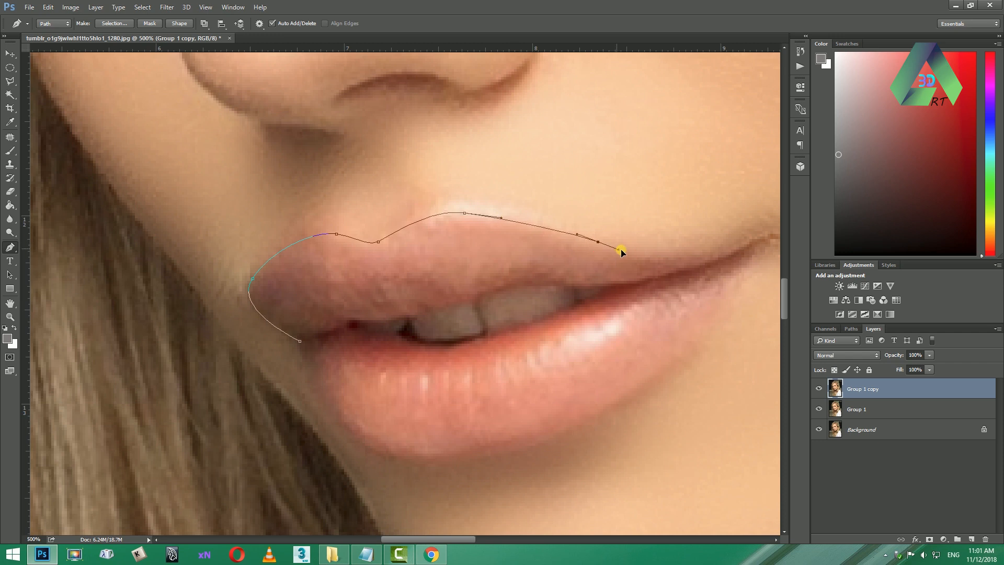
drag(621, 252, 489, 271)
drag(548, 274, 608, 286)
click(606, 259)
click(623, 254)
Continue the path along the lower lip's outer edge and close it at the starting anchor point.
drag(558, 348, 554, 353)
click(480, 420)
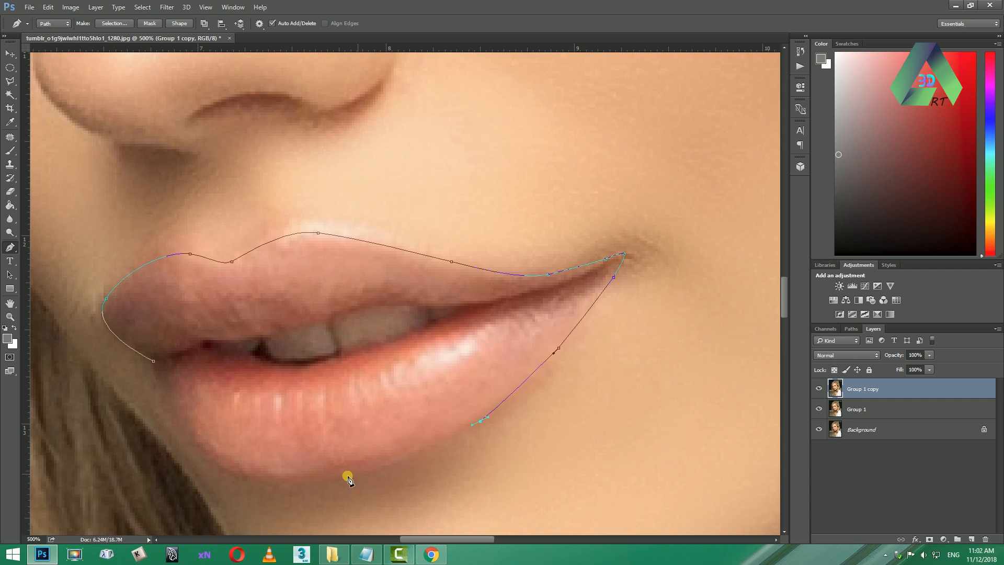
drag(318, 481, 242, 485)
drag(190, 439, 161, 407)
click(161, 391)
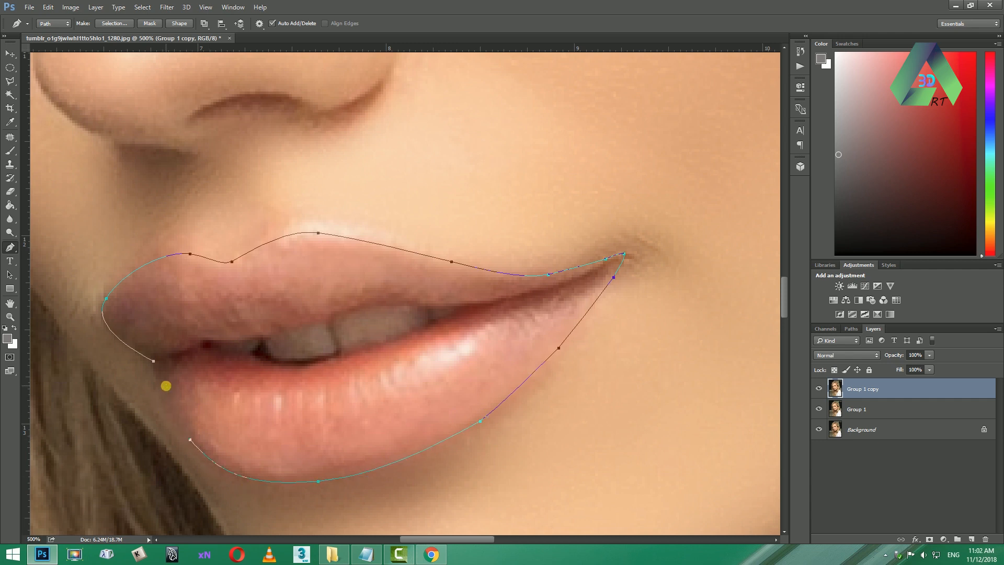
click(153, 362)
Add a new empty layer above Group 1 copy and give it a vector mask made from the lip path.
click(973, 539)
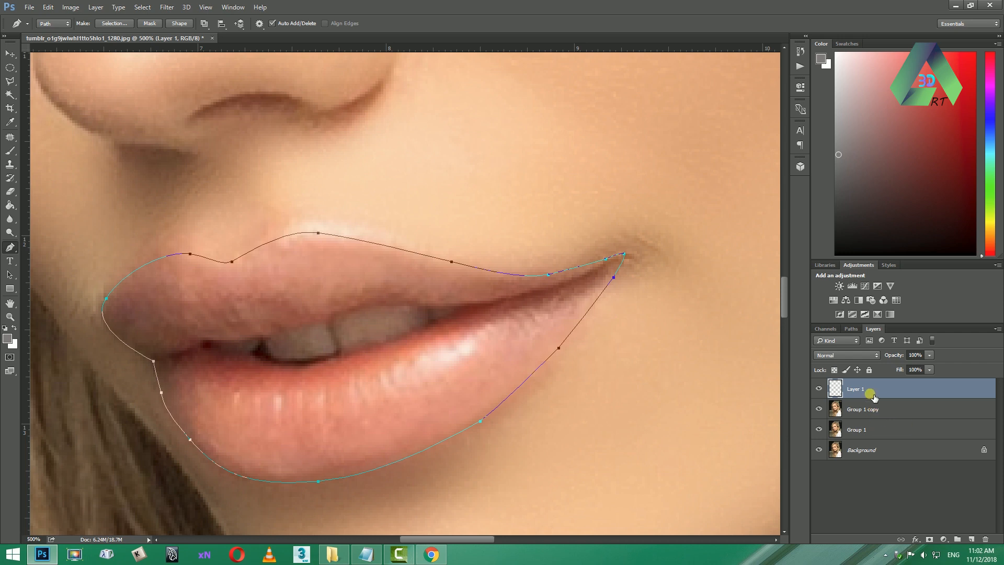
click(149, 24)
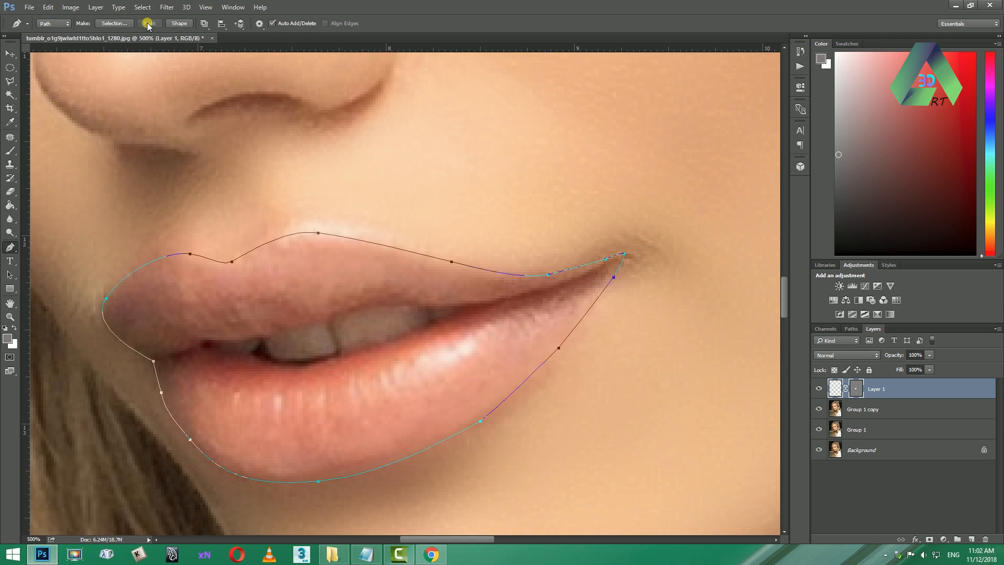
Make a new anti-aliased selection from the lip path and fill it with the gray foreground color on Layer 1.
click(126, 25)
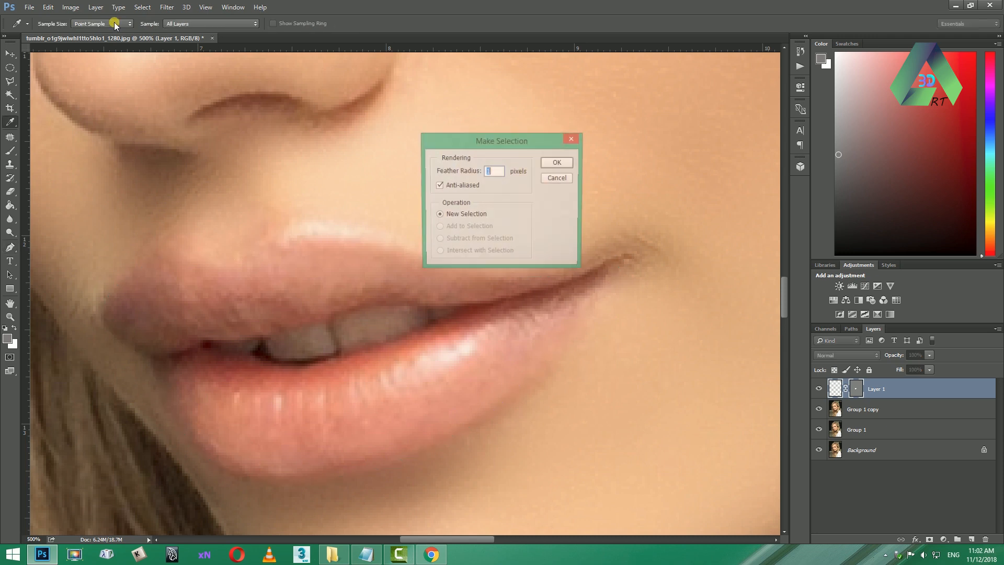
click(558, 166)
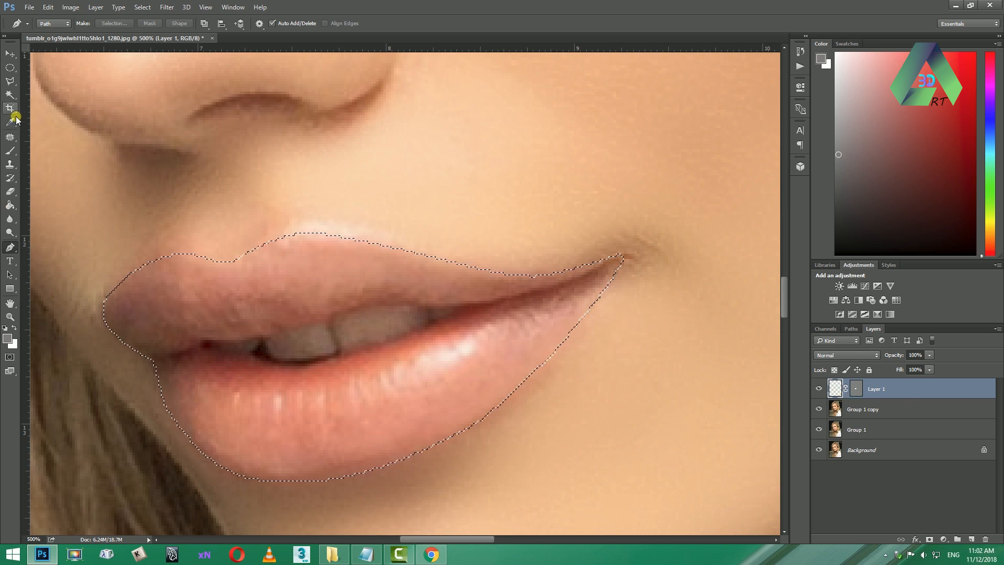
click(11, 205)
mouse_move(12, 208)
mouse_down()
mouse_move(45, 204)
mouse_move(56, 218)
mouse_up()
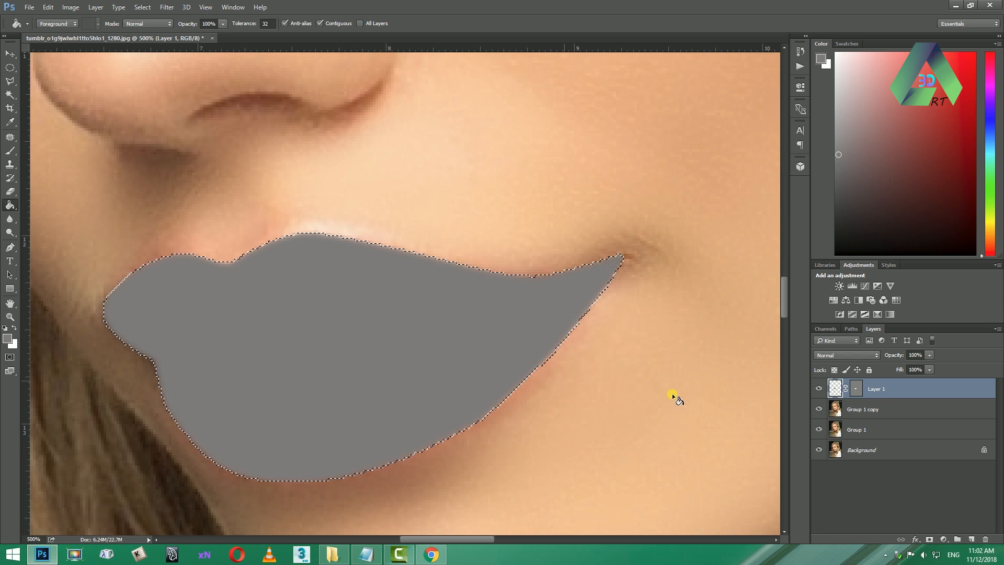
Hide Layer 1, make Group 1 copy the active layer and deselect the lip outline.
click(820, 389)
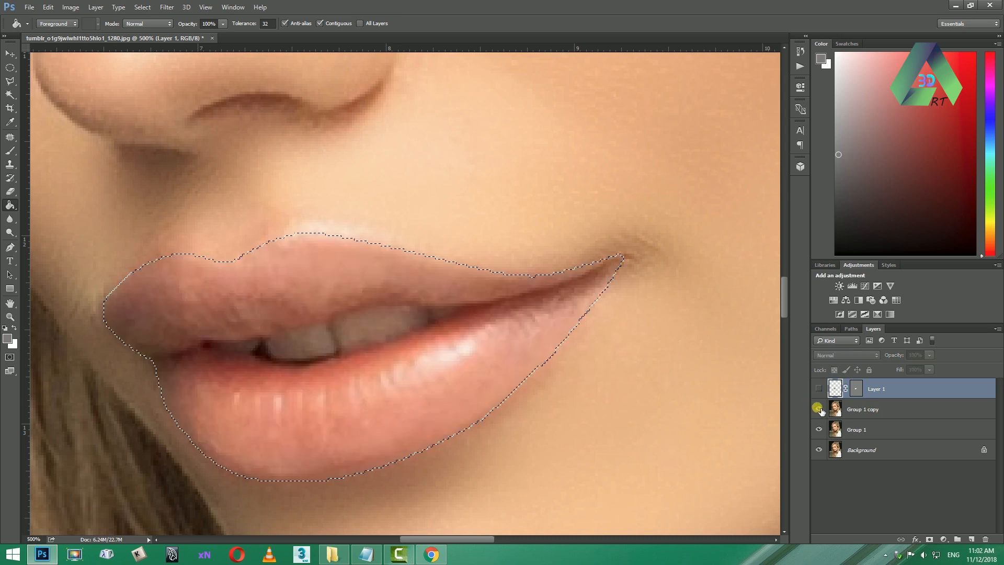
click(858, 409)
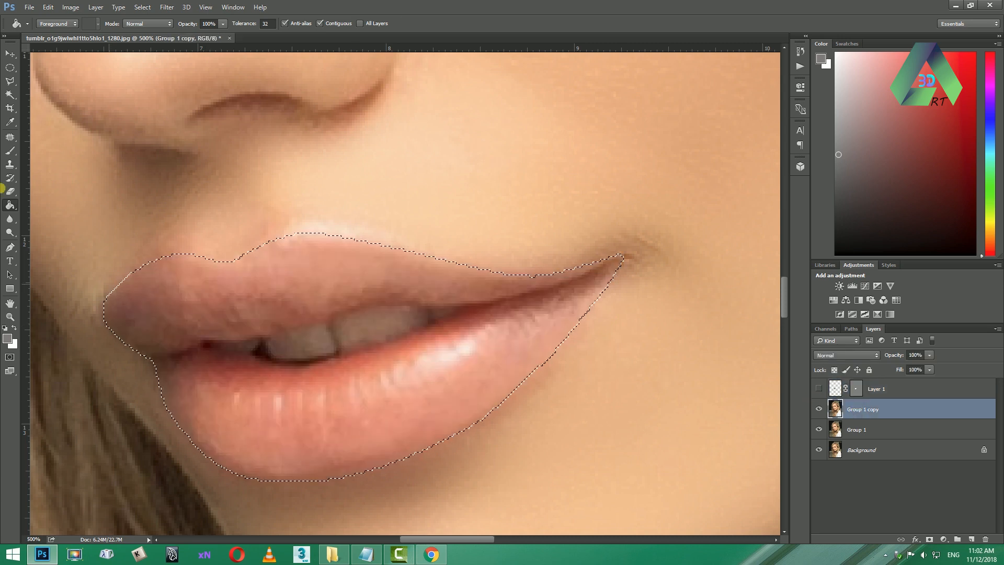
key(v)
key(ctrl+d)
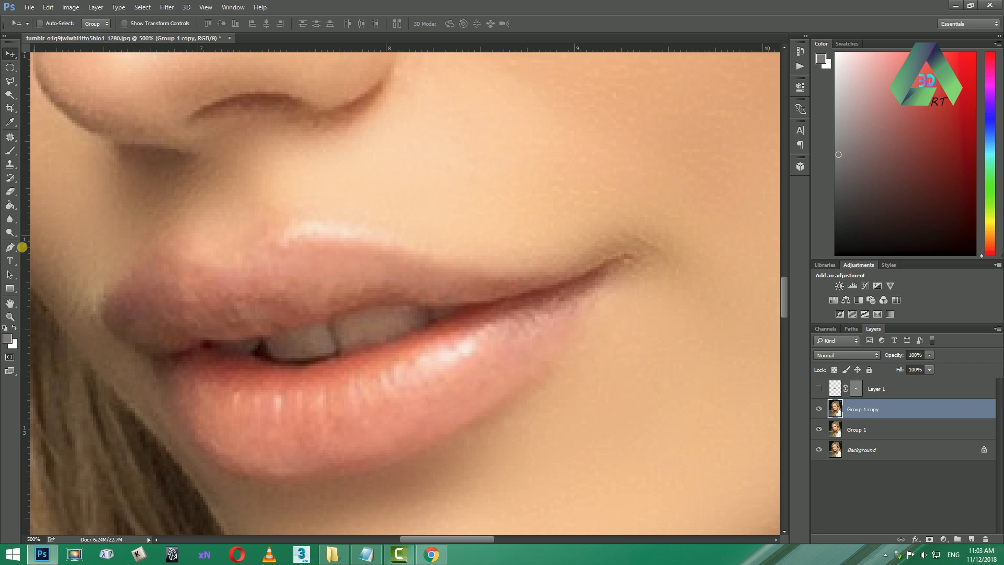
Trace a closed Pen path around the teeth and the opening between the lips.
click(10, 247)
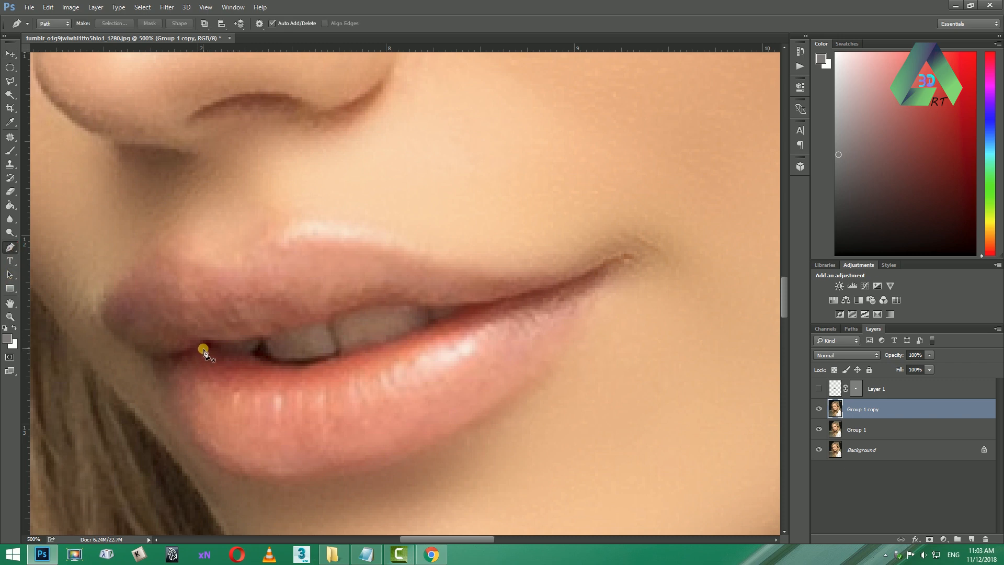
click(206, 347)
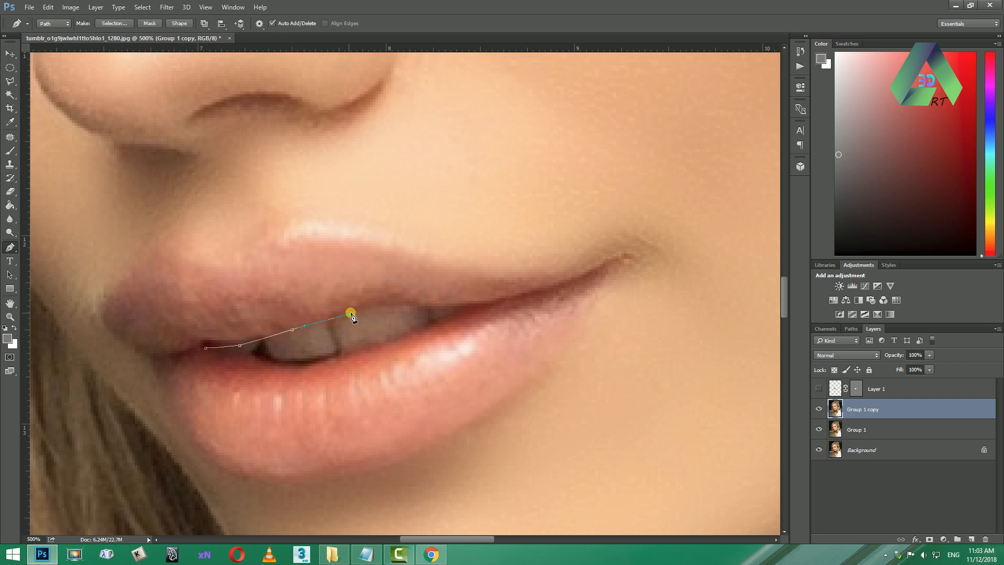
drag(387, 306, 450, 306)
click(472, 308)
drag(360, 350, 253, 358)
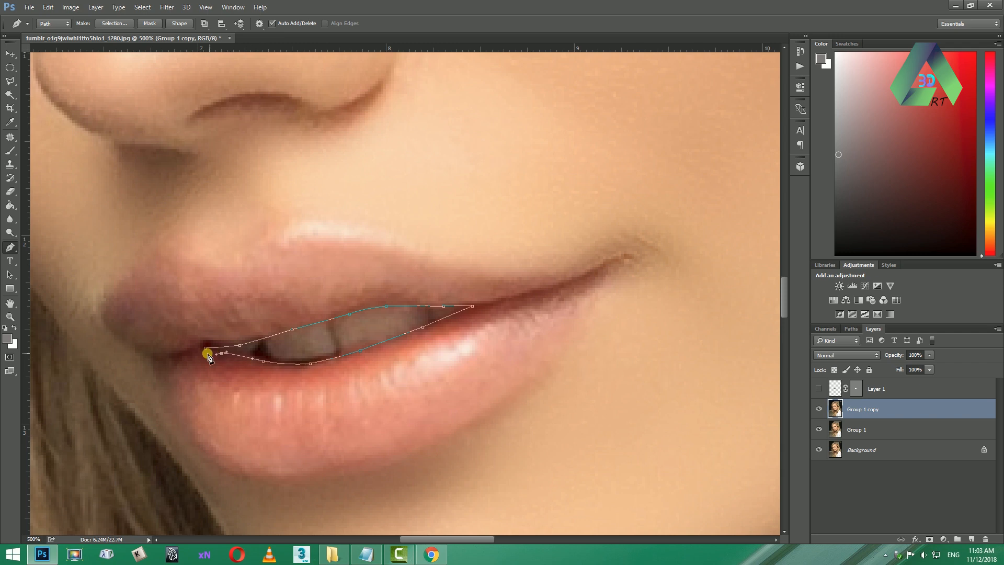
click(206, 349)
Turn the mouth-opening path into a selection, delete that area from the gray fill on the reshown Layer 1, and deselect.
click(114, 23)
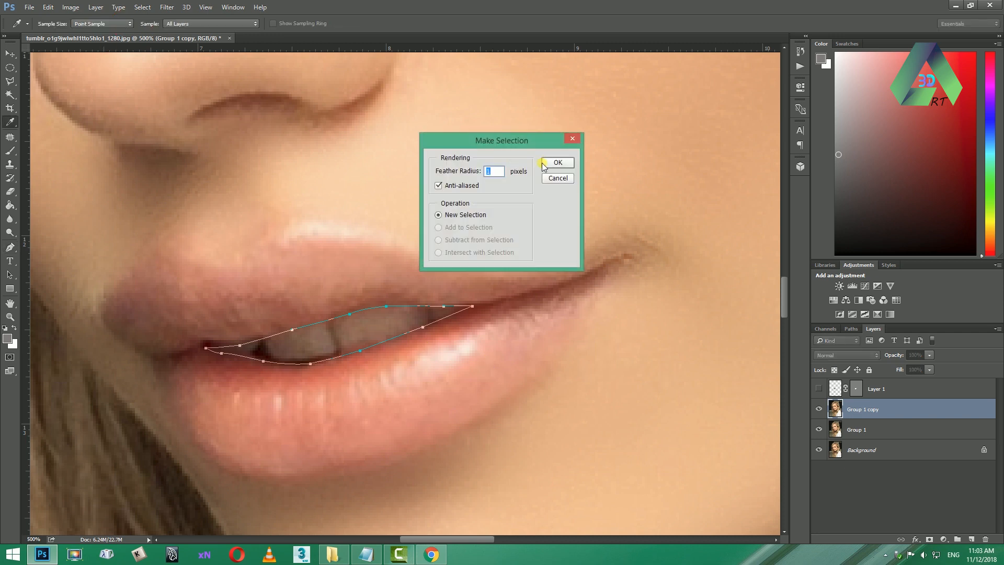
click(544, 164)
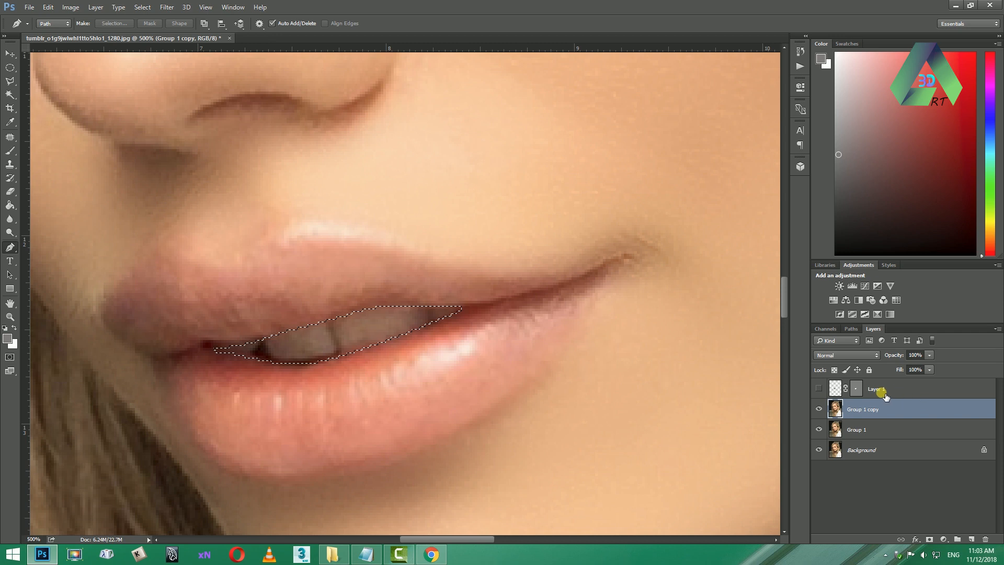
click(818, 388)
click(891, 392)
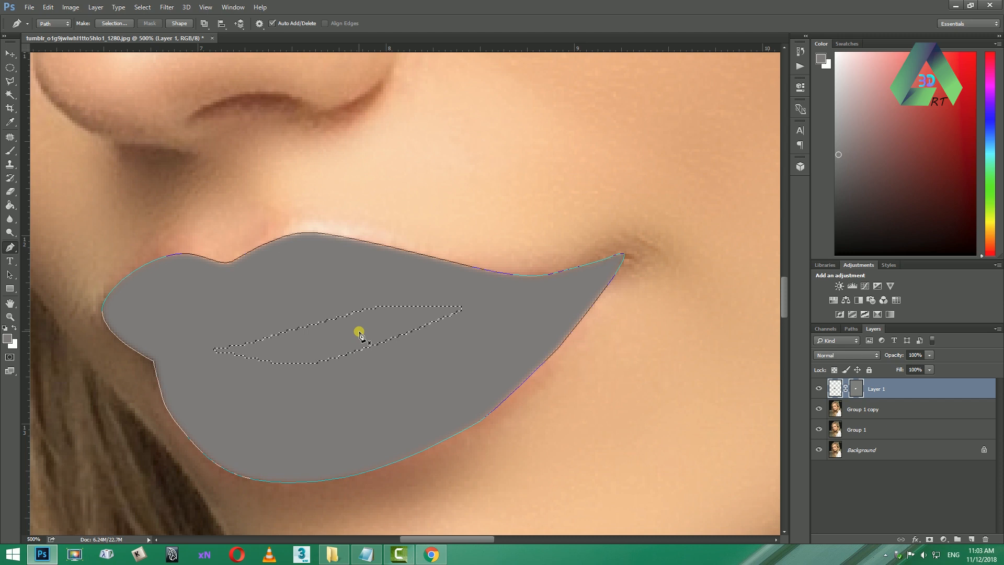
click(10, 53)
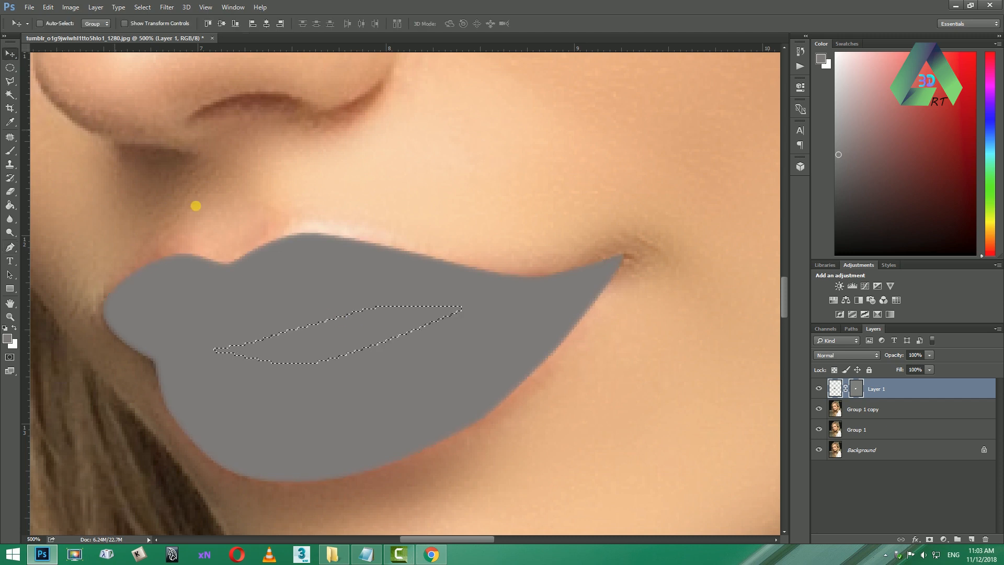
key(Delete)
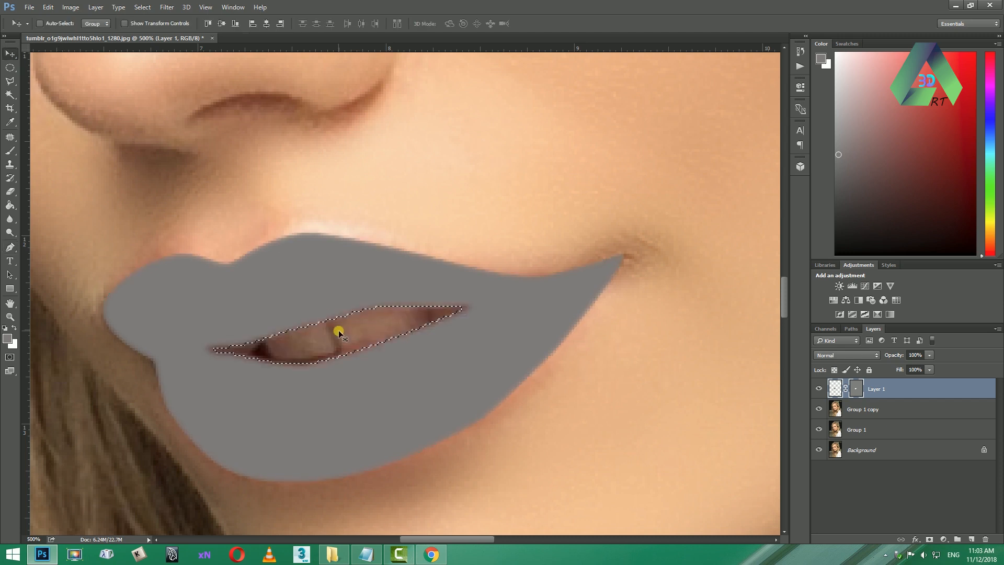
key(ctrl+d)
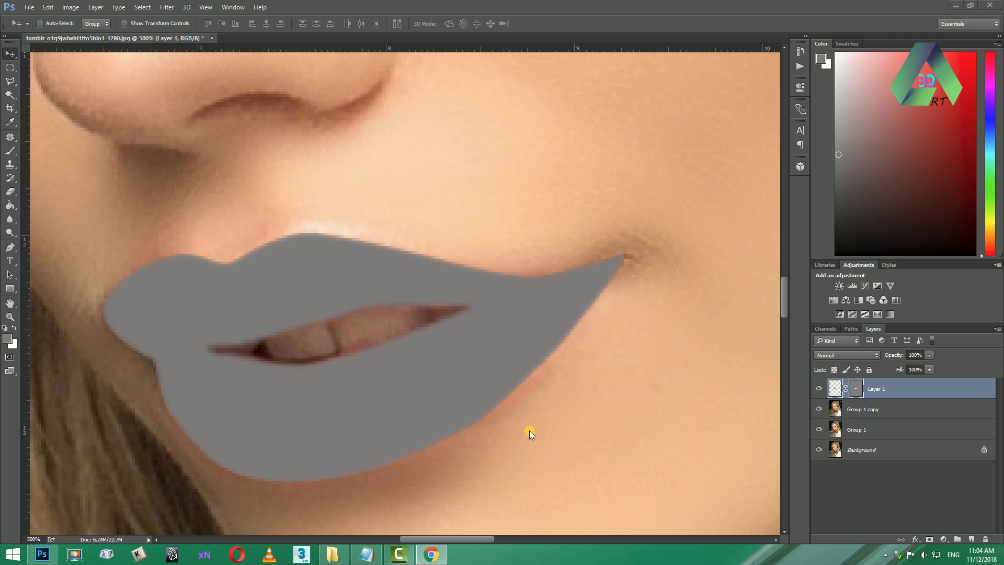
Narrow the color, adjustments and layers panel column to widen the canvas around the lips.
click(529, 433)
drag(576, 433, 605, 362)
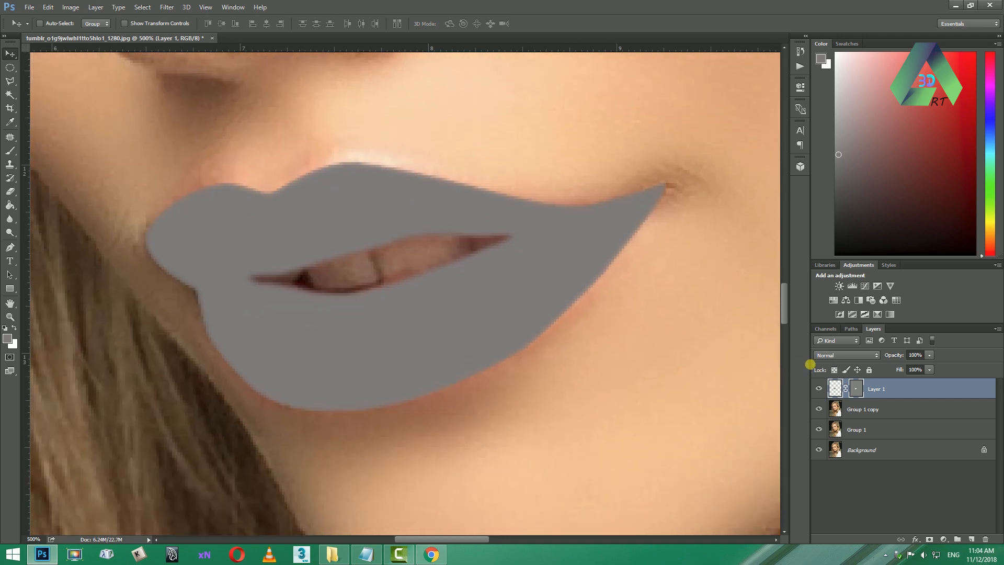
drag(809, 364, 900, 364)
drag(625, 344, 644, 357)
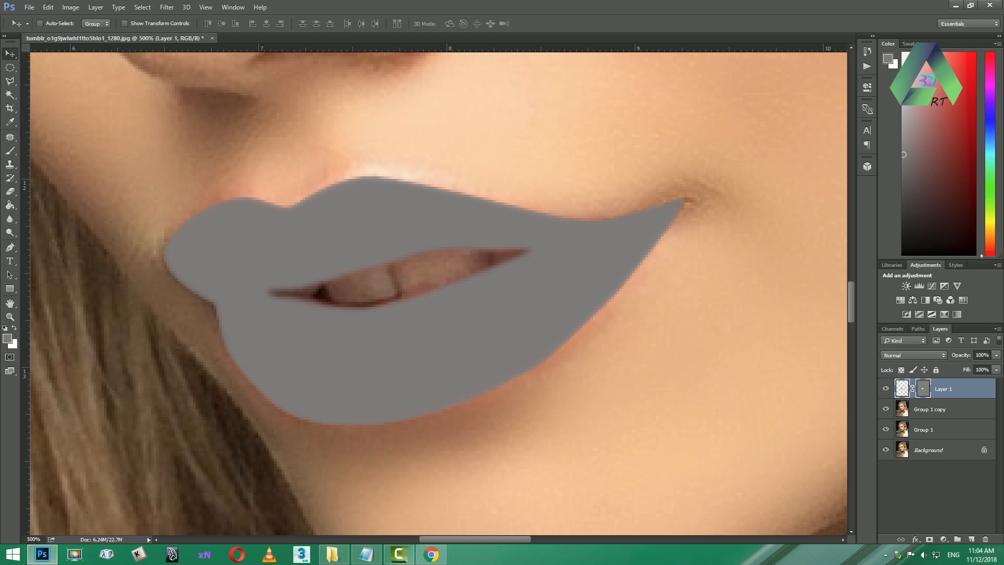
Convert the gray lip layer, Layer 1, to a Smart Object.
key(alt+Tab)
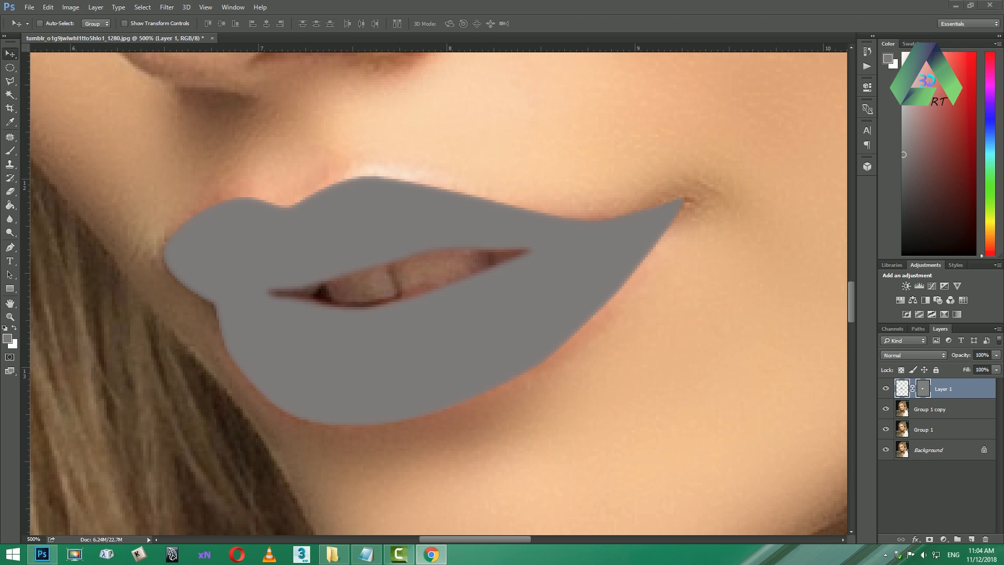
key(alt+Tab)
right_click(949, 387)
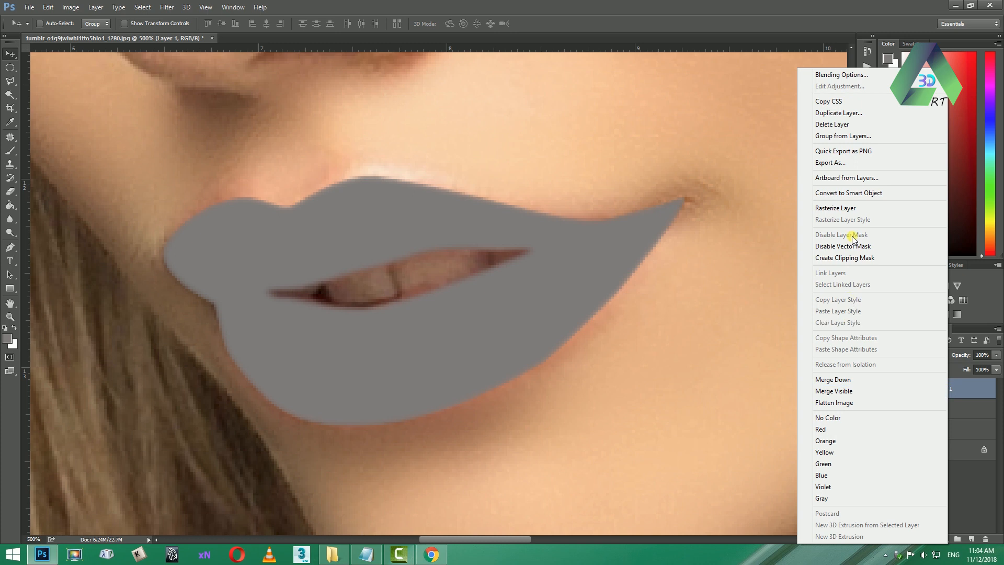
click(848, 194)
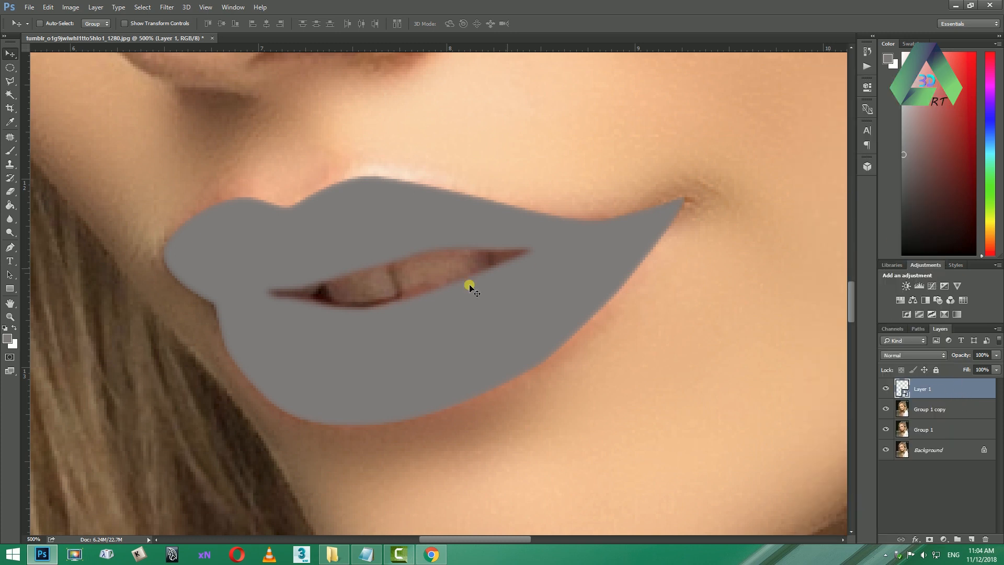
Apply a Gaussian Blur with a 1.3-pixel radius to Layer 1 and set its blend mode to Soft Light.
click(158, 8)
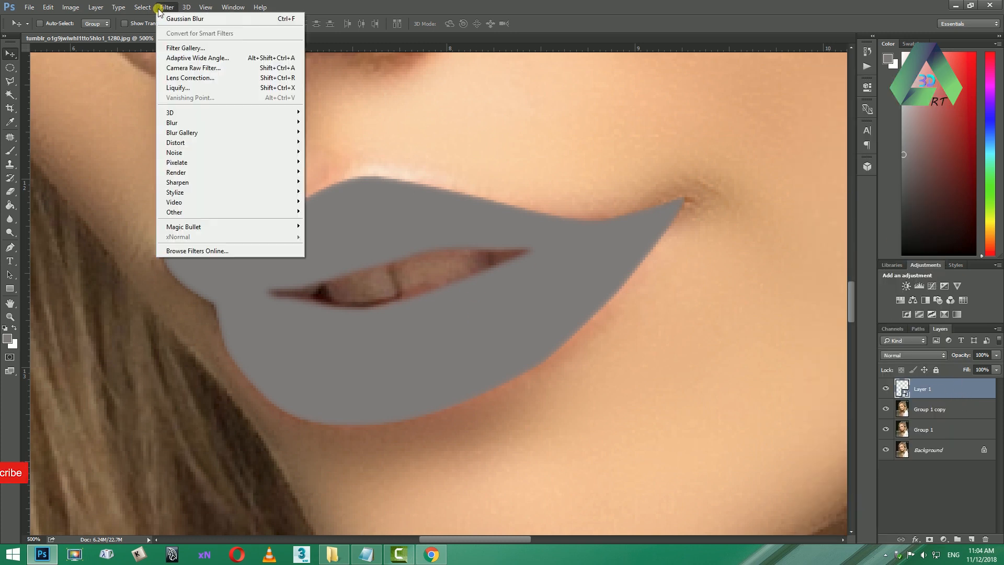
mouse_move(194, 124)
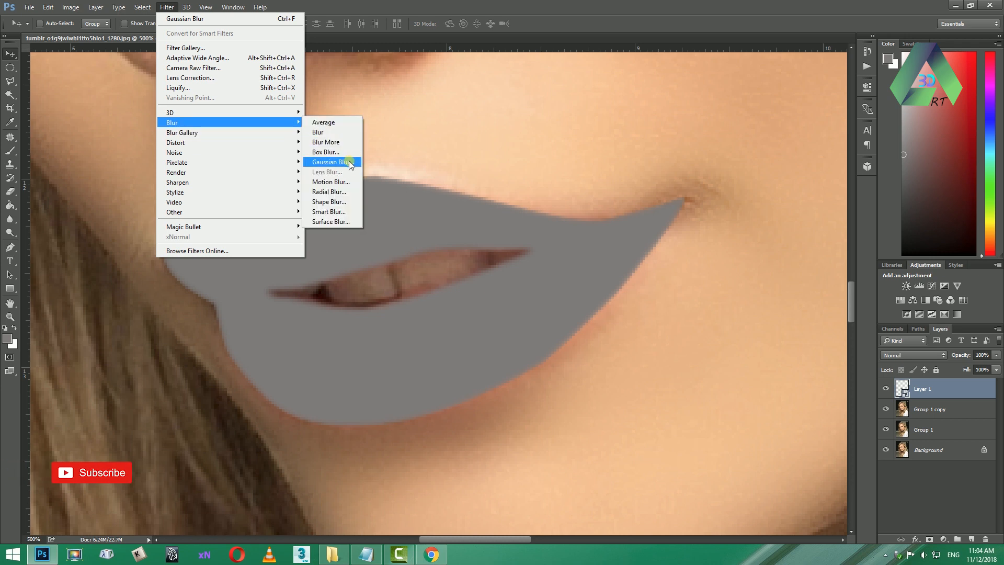
click(359, 162)
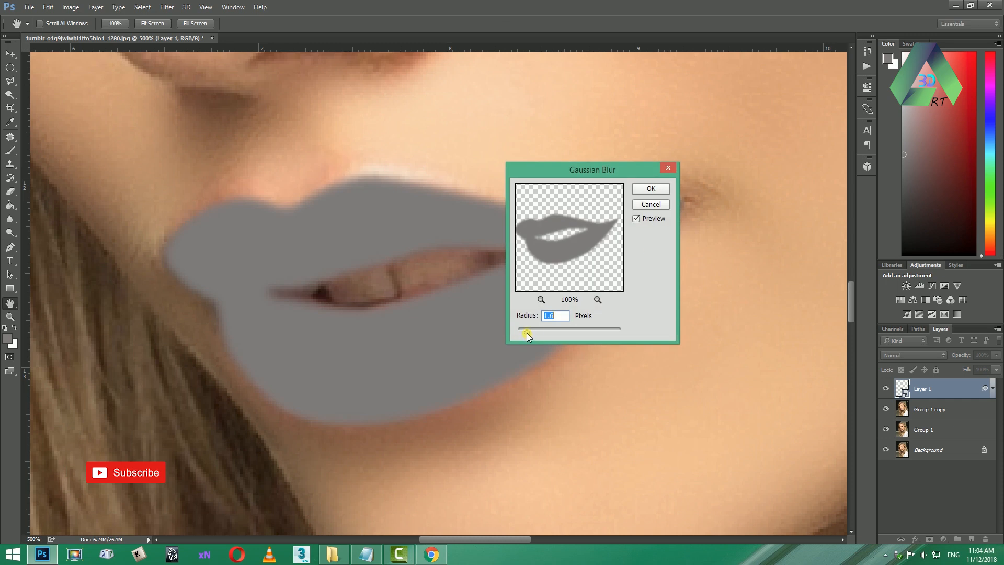
drag(526, 332, 532, 333)
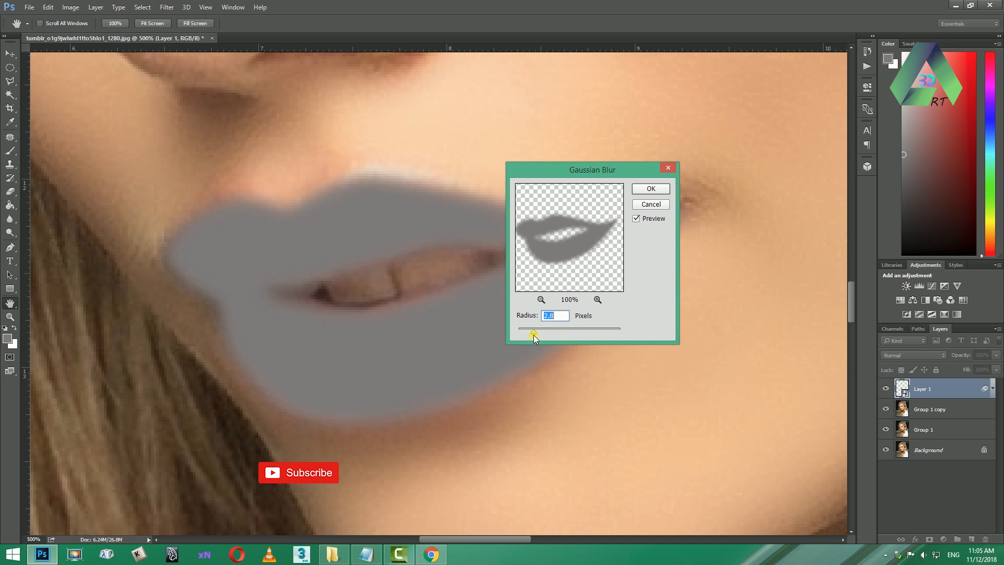
double_click(597, 299)
drag(577, 226, 576, 284)
drag(532, 335, 524, 334)
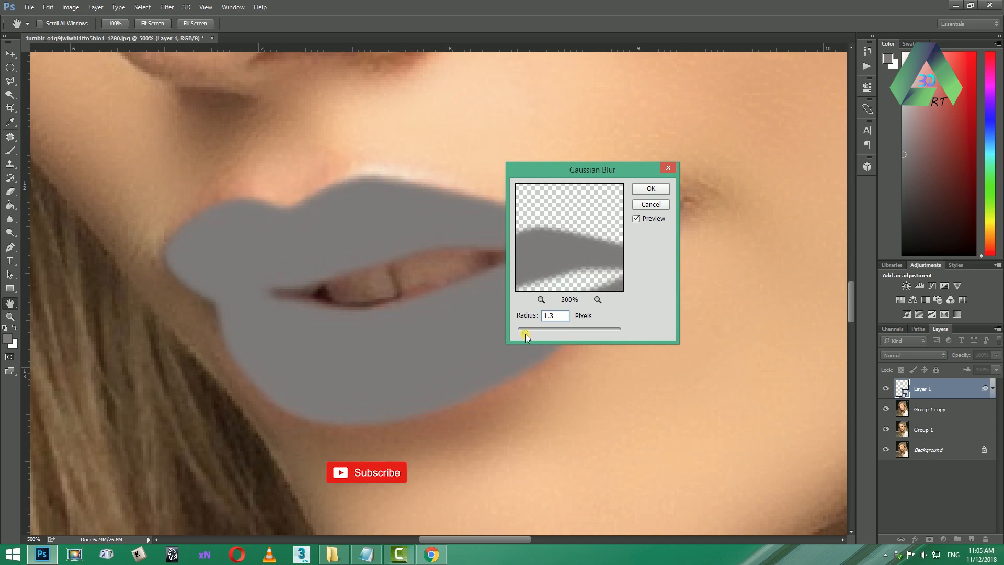
click(648, 189)
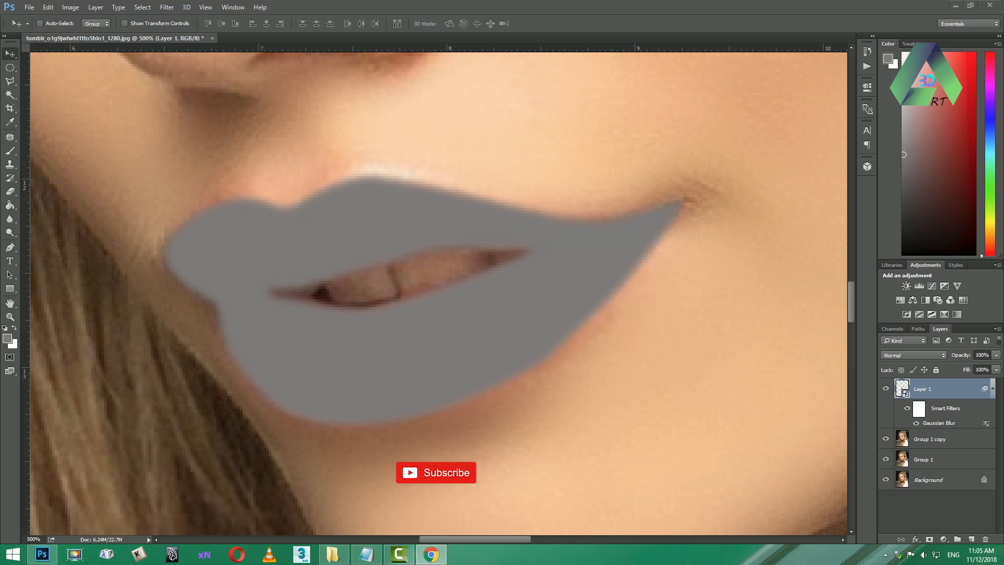
click(918, 357)
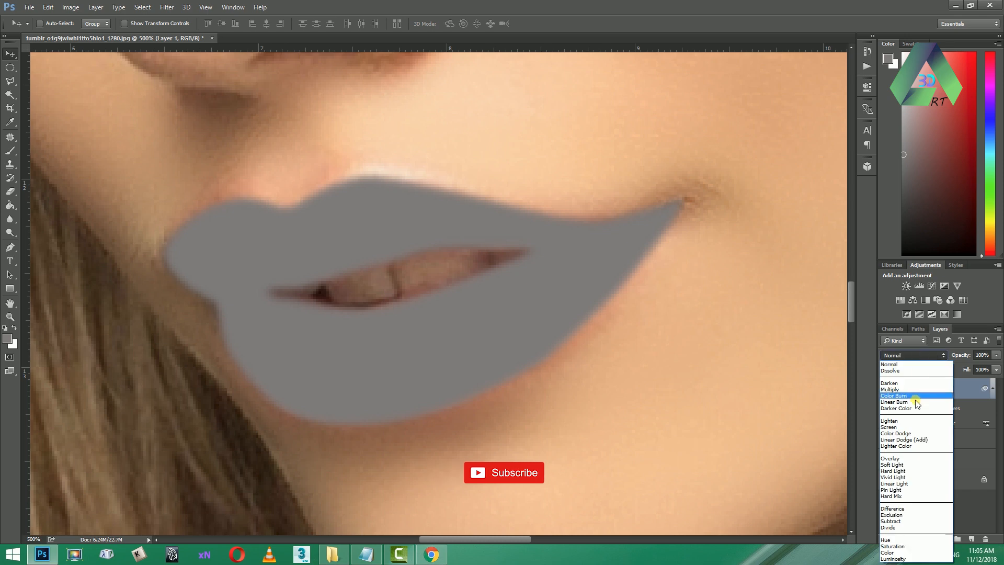
click(912, 465)
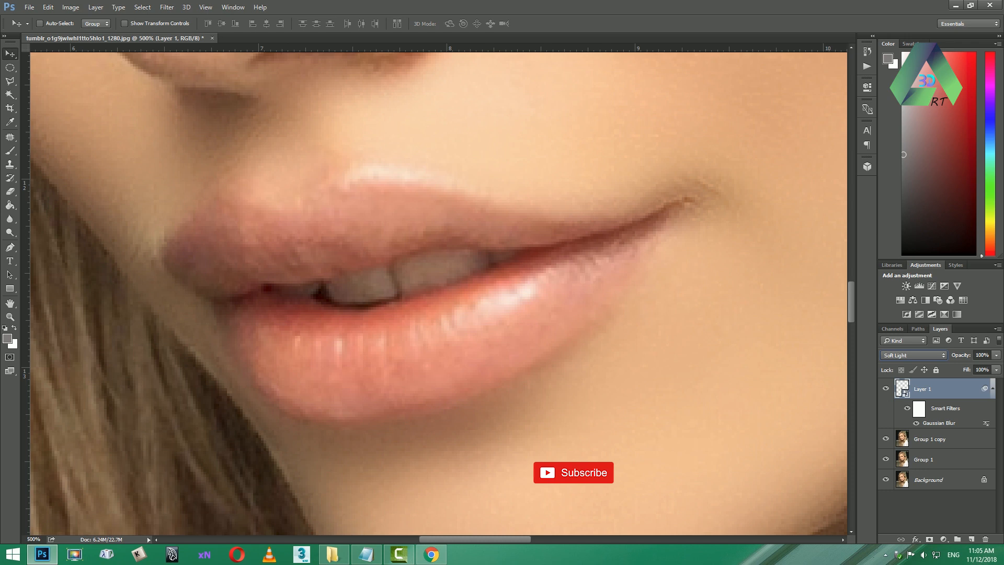
Start a Hue/Saturation adjustment on Layer 1 with Colorize enabled, and move its dialog clear of most of the lips.
click(69, 9)
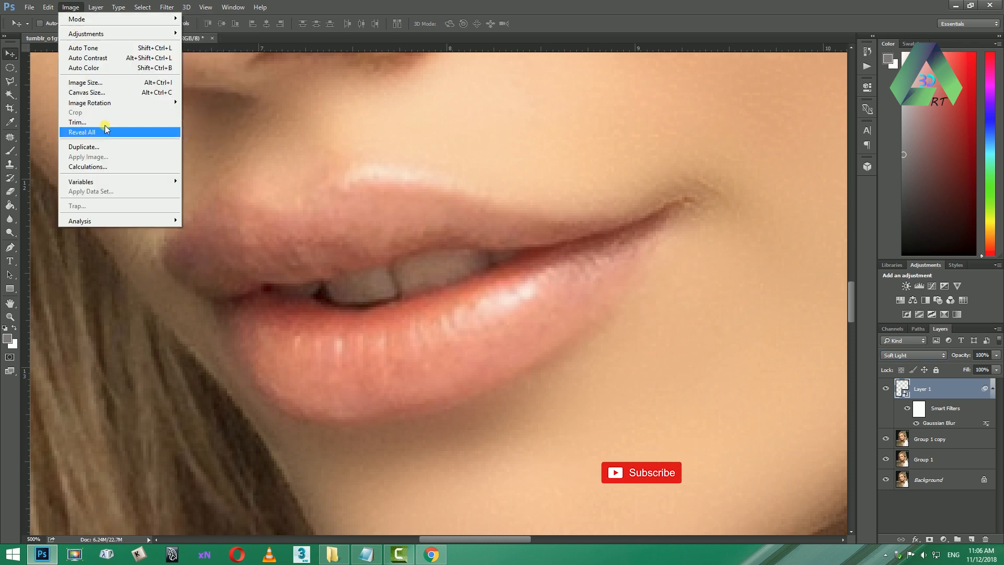
mouse_move(99, 39)
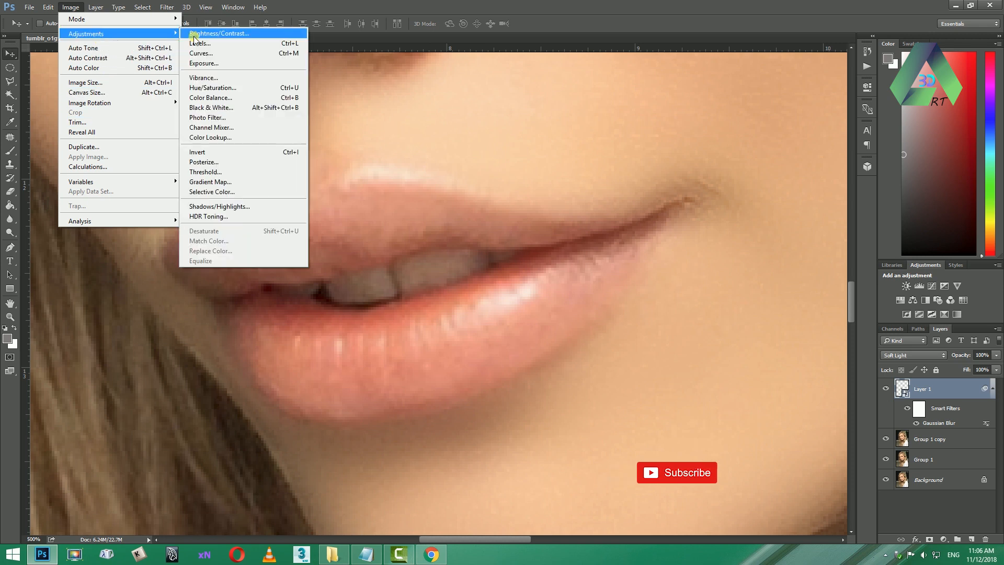
click(212, 88)
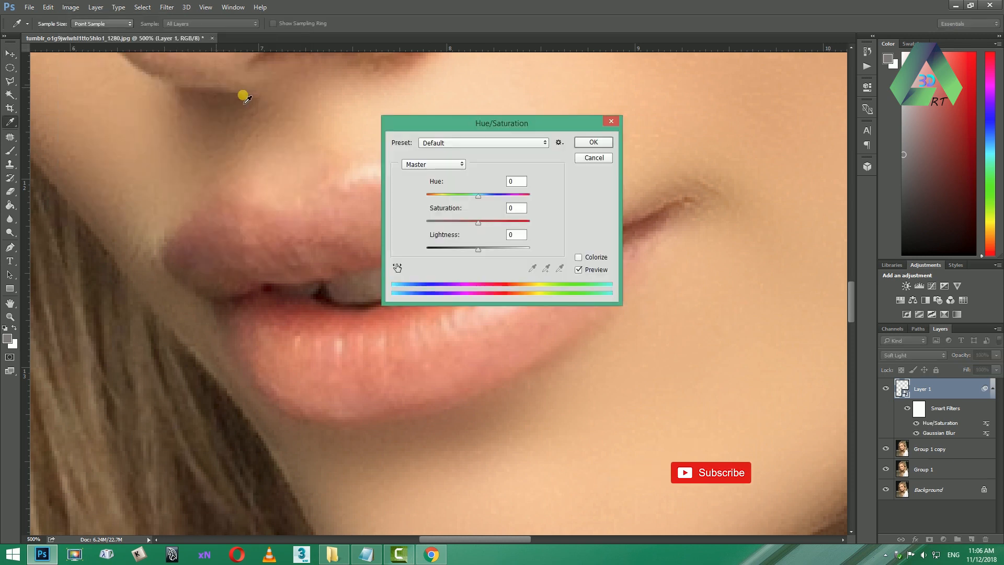
click(579, 258)
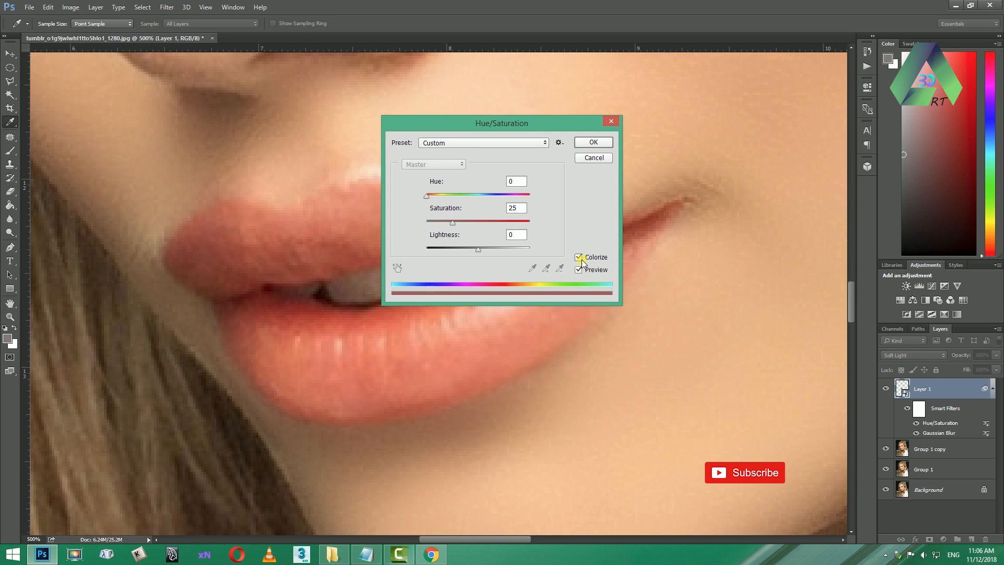
drag(535, 127, 749, 91)
click(790, 225)
click(798, 227)
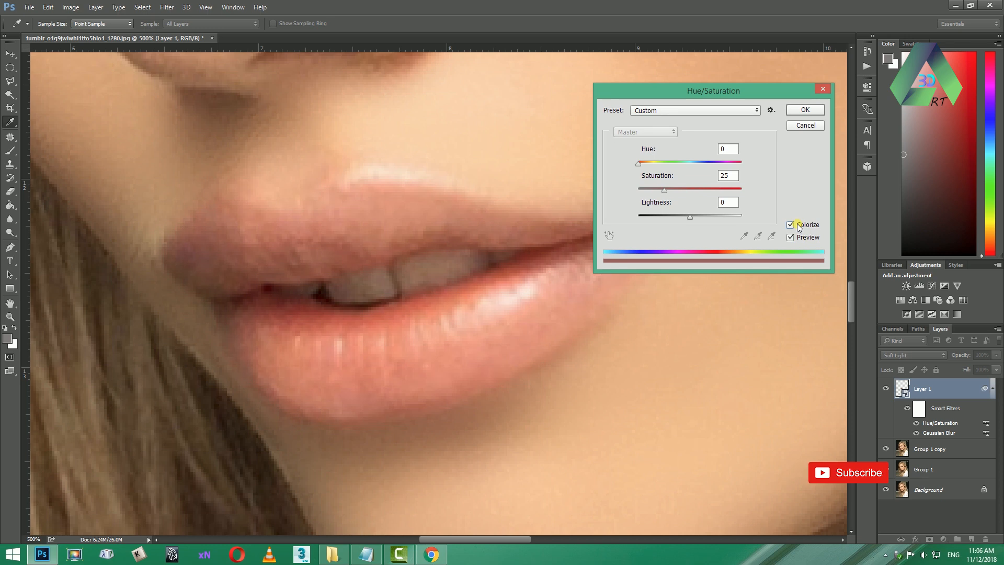
Set the colorizing hue to 360 and raise the saturation to 56 for a red lip tint.
drag(666, 192, 749, 178)
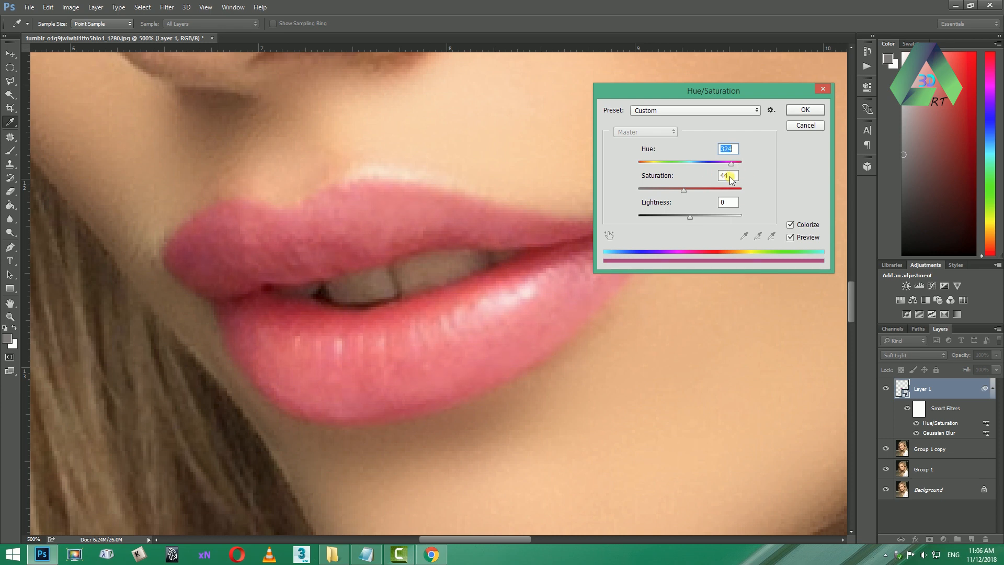
drag(738, 174, 727, 180)
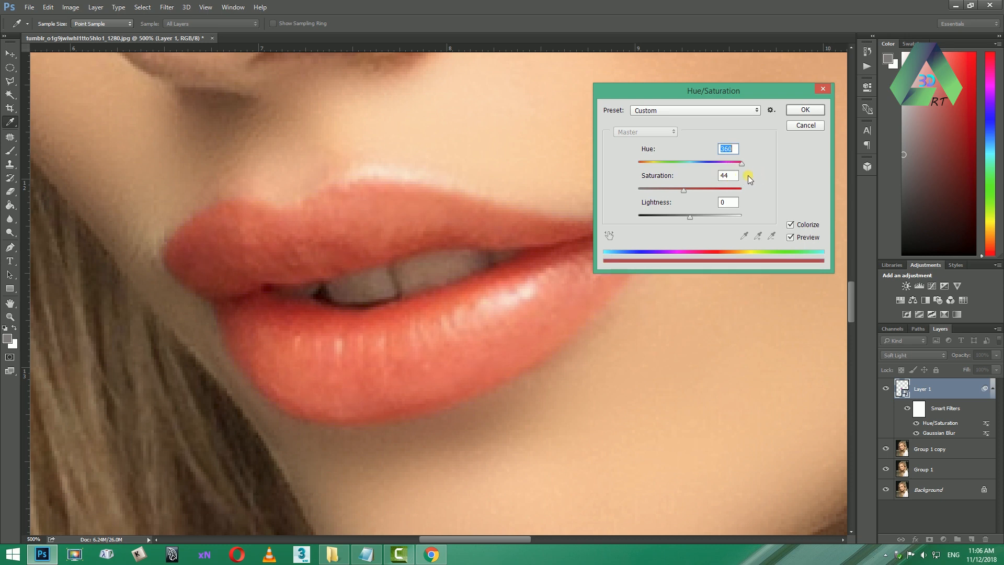
drag(749, 178, 735, 181)
mouse_move(687, 191)
mouse_down()
mouse_move(739, 189)
mouse_move(624, 202)
mouse_move(691, 199)
mouse_up()
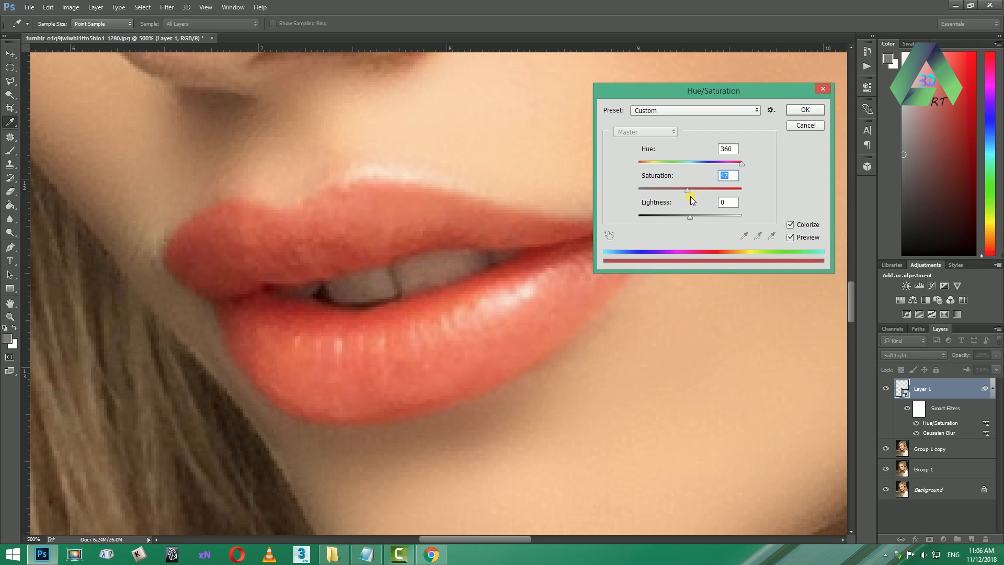
Compare the lips with the adjustment preview off and on, reduce the saturation to 36, and apply the Hue/Saturation adjustment.
click(791, 225)
click(790, 225)
click(790, 238)
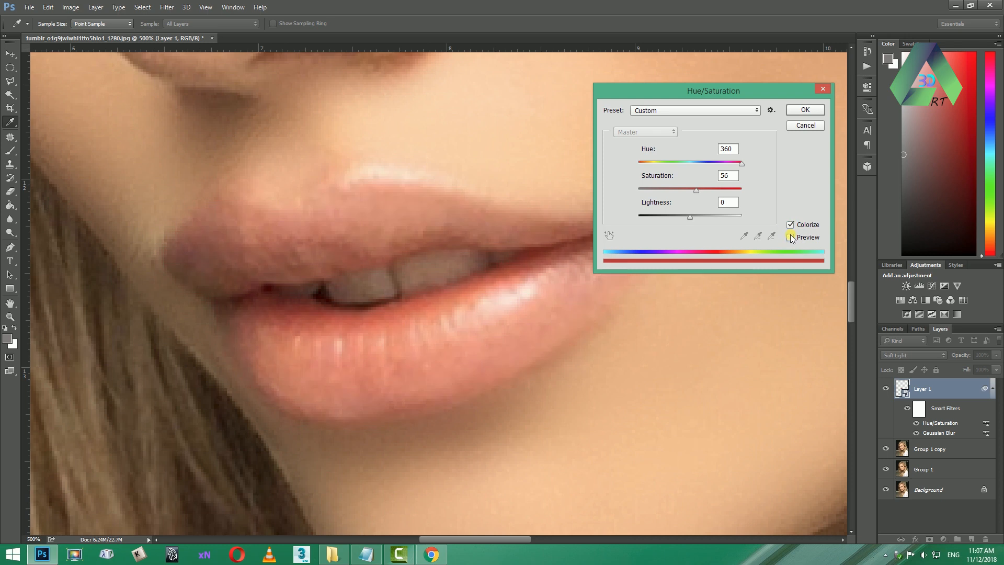
click(790, 237)
click(790, 237)
click(788, 236)
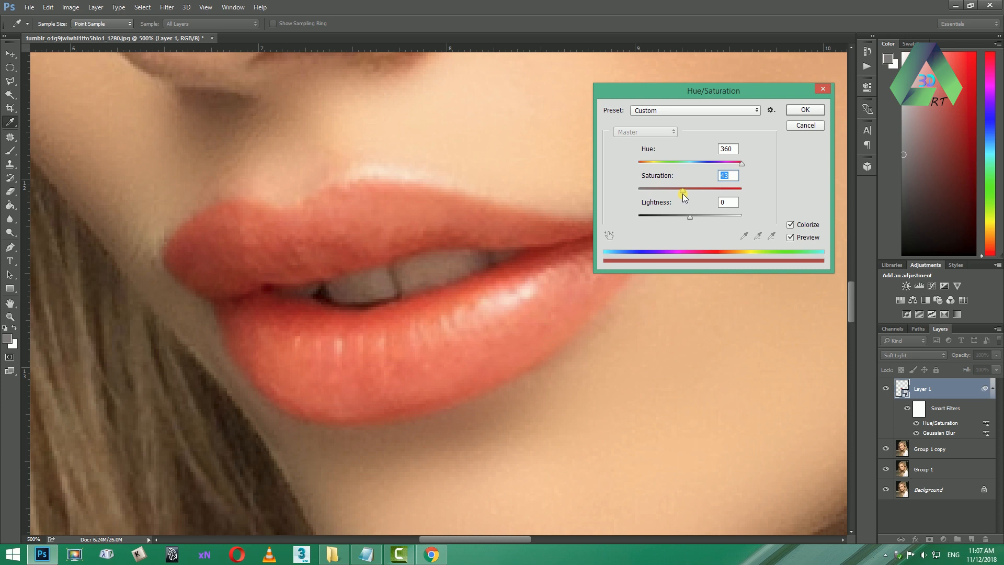
drag(682, 193, 676, 193)
click(791, 238)
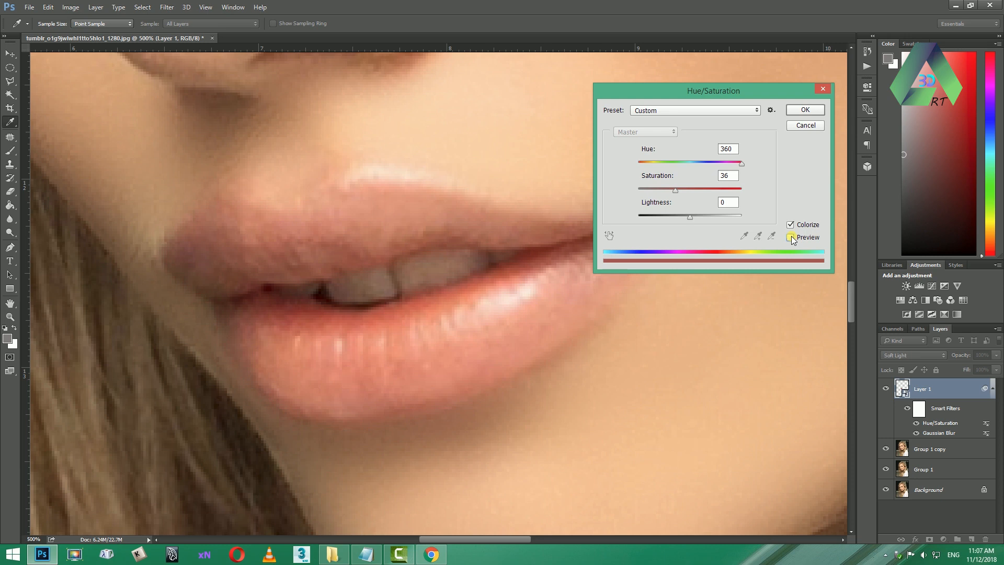
click(791, 237)
click(810, 112)
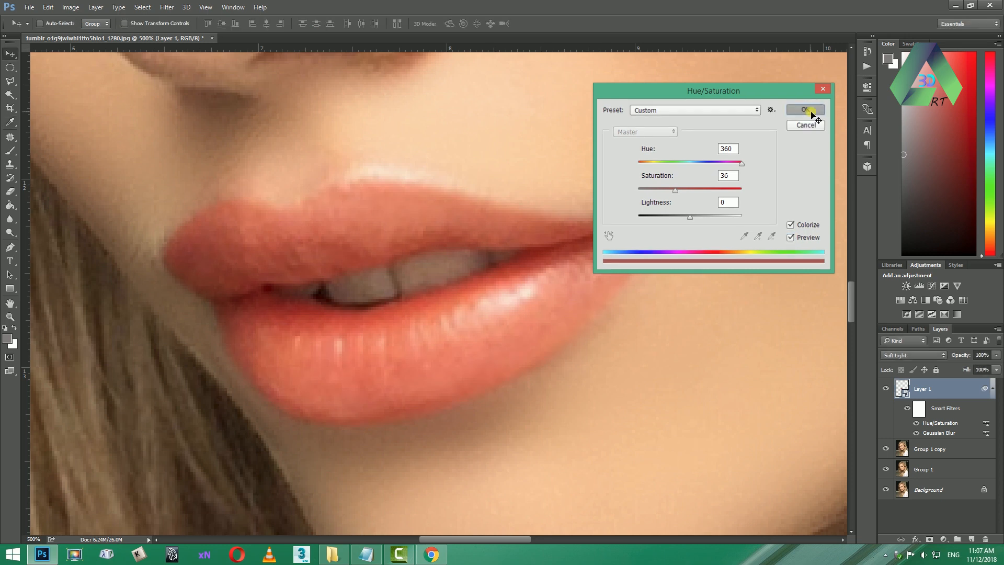
Compare the whole face with Layer 1 hidden and shown to judge the lip color, leaving the layer visible.
key(z)
alt+click(551, 275)
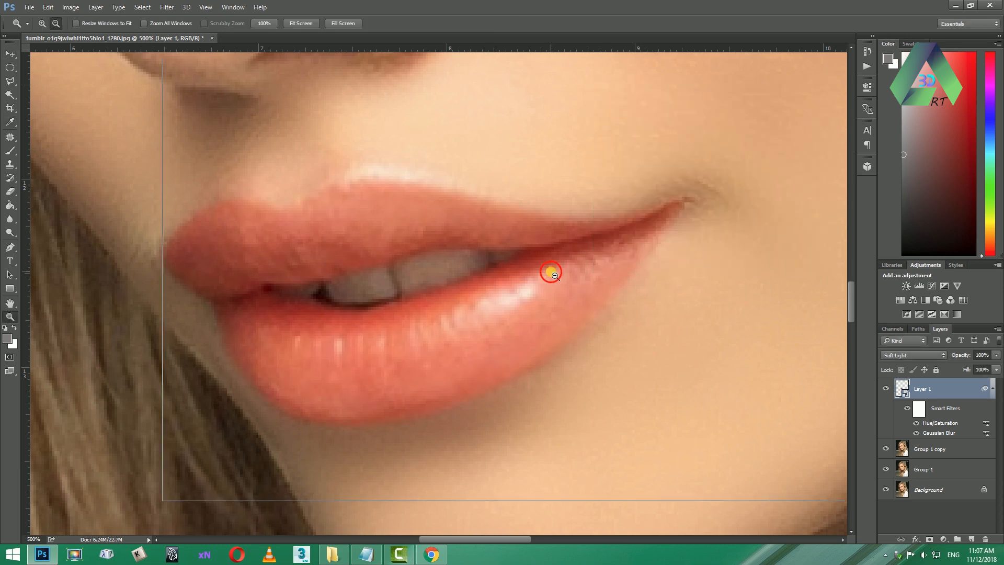
alt+click(551, 275)
alt+click(551, 275)
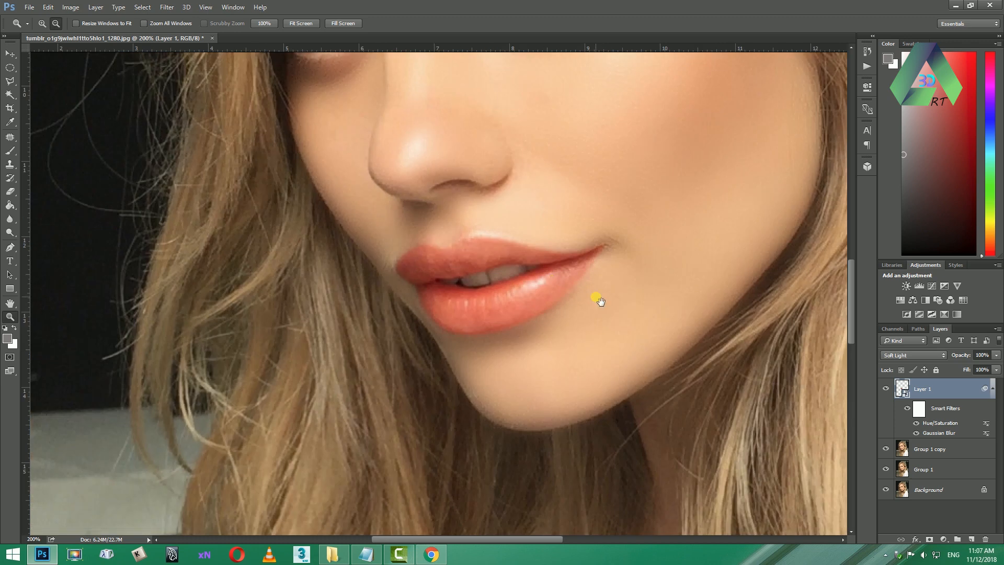
drag(600, 301, 552, 347)
alt+click(555, 396)
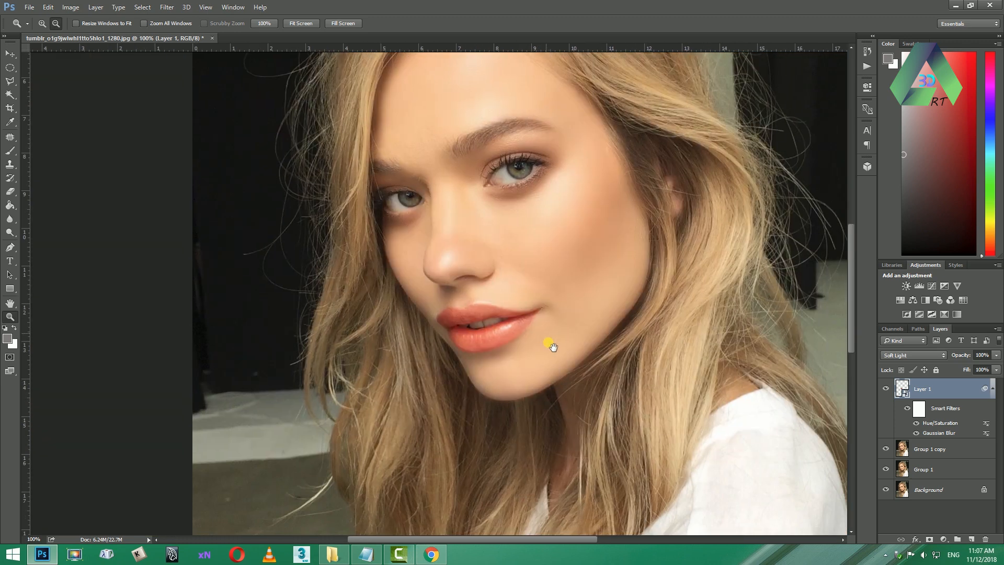
click(886, 389)
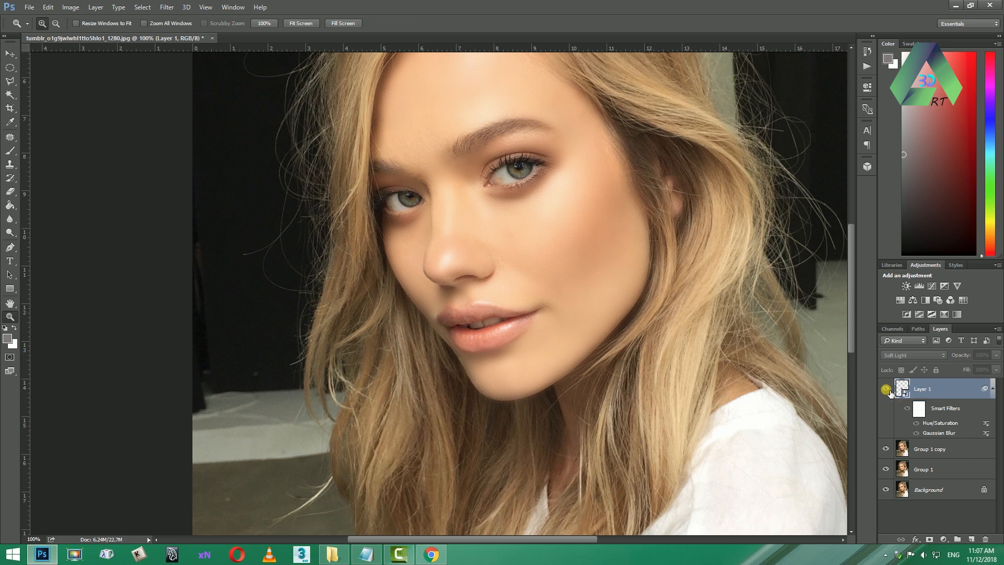
click(887, 390)
click(887, 389)
click(886, 389)
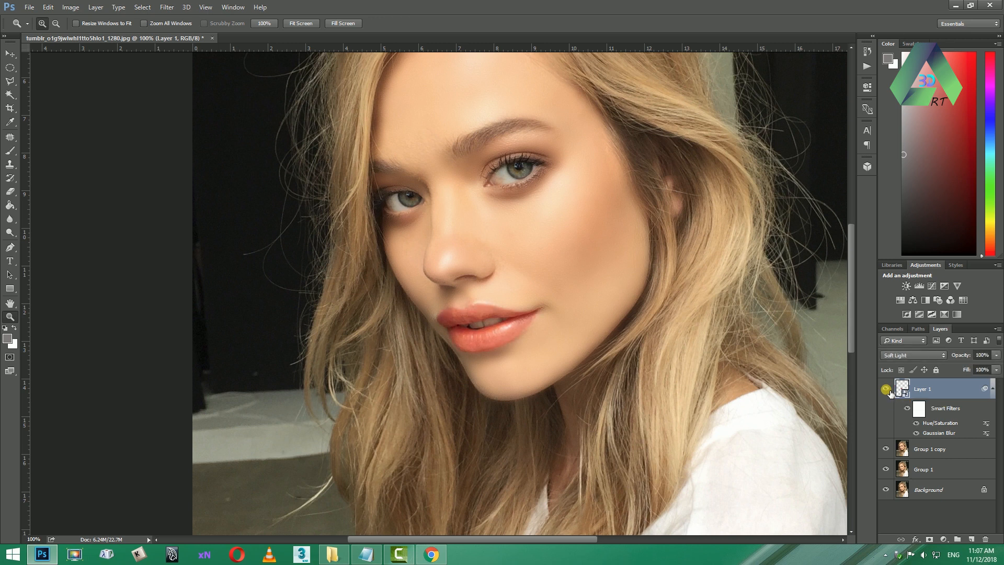
click(510, 340)
click(510, 341)
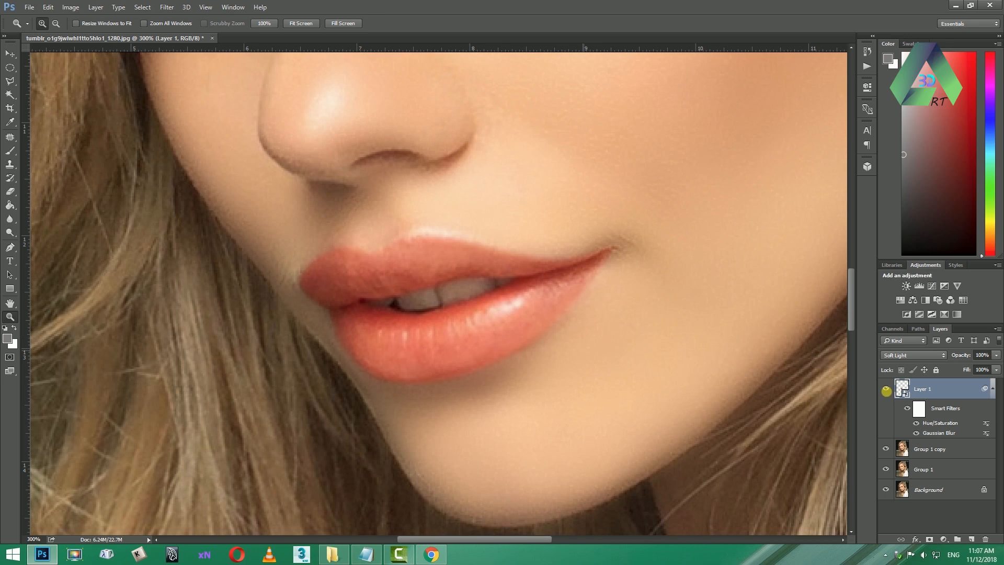
Convert Layer 1 and its smart filters into a new Smart Object, and duplicate that layer.
click(431, 554)
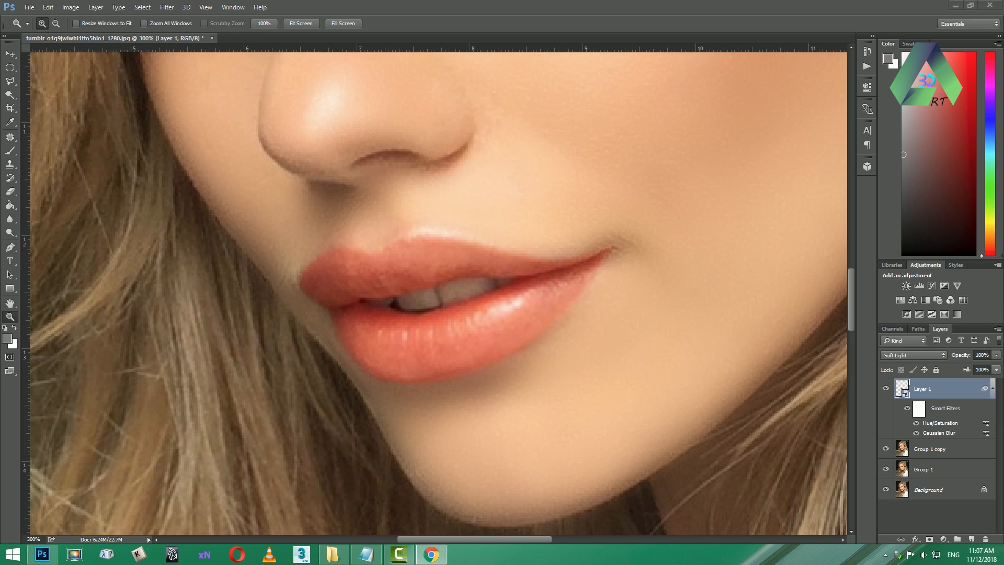
click(933, 390)
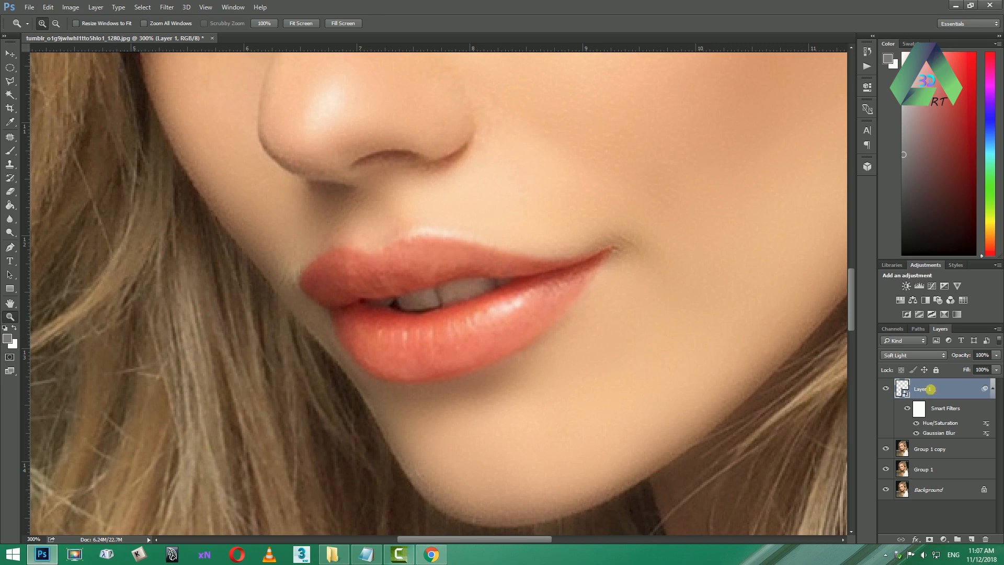
right_click(930, 389)
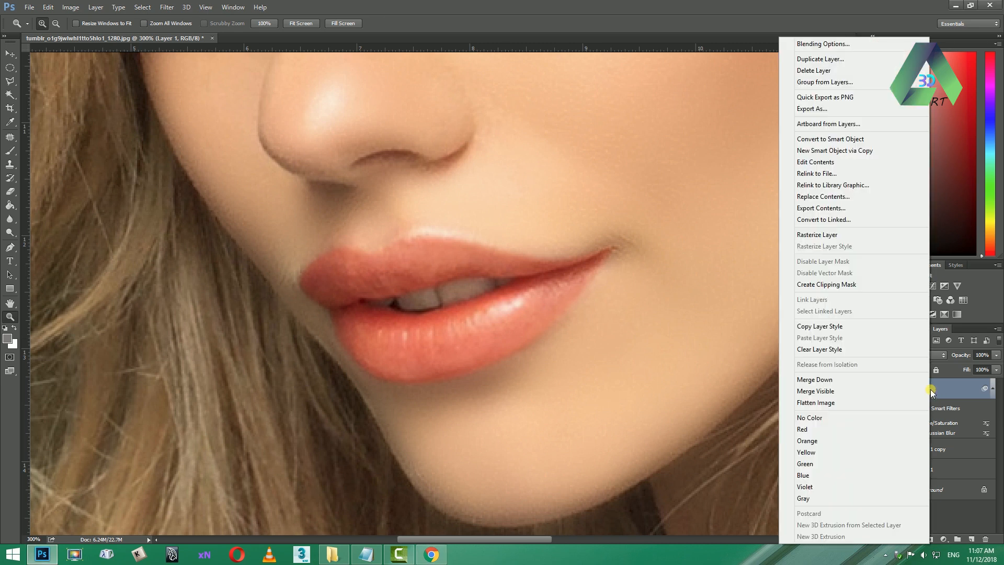
click(837, 139)
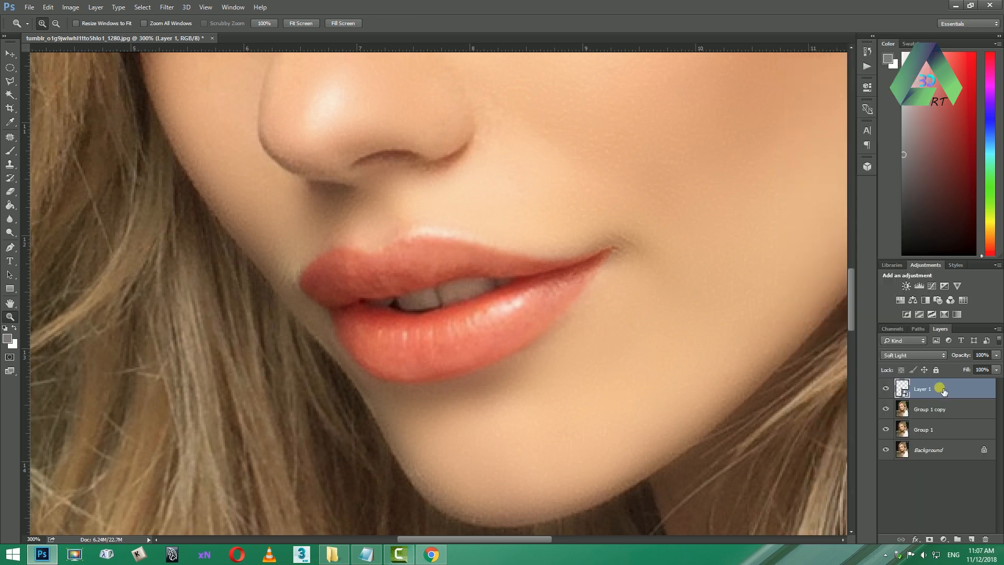
key(ctrl+j)
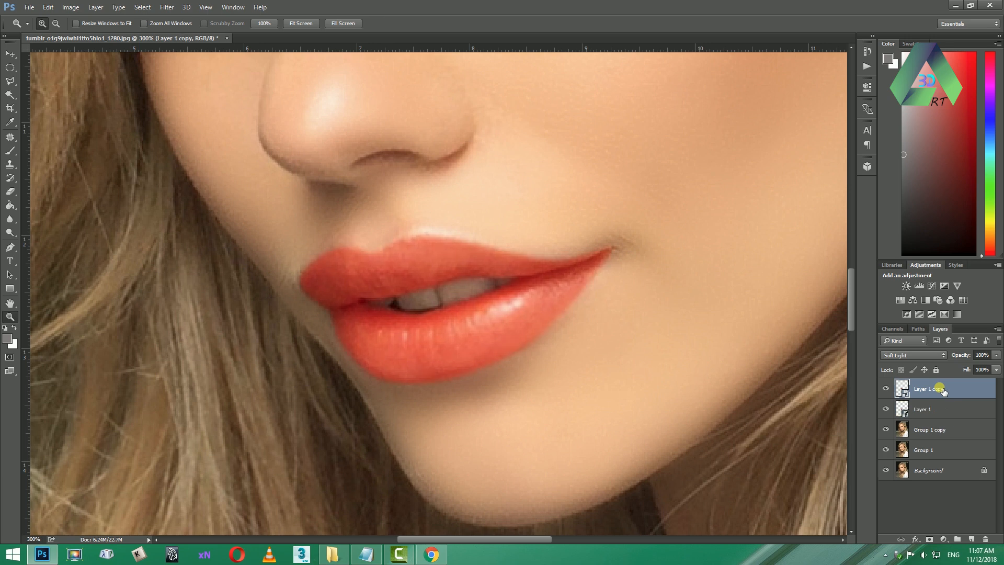
Add a Gradient Overlay effect to Layer 1 copy.
key(alt+Tab)
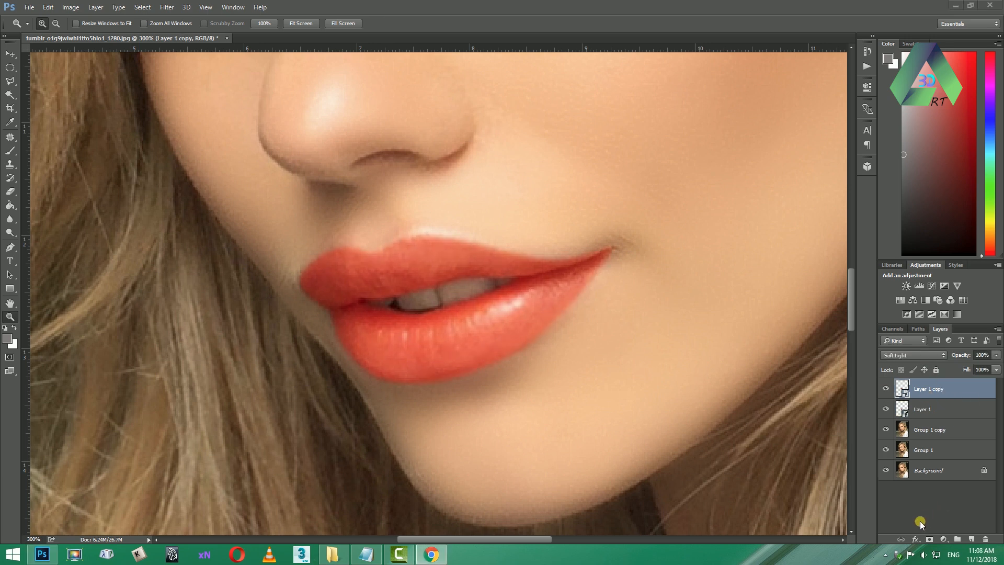
key(alt+Tab)
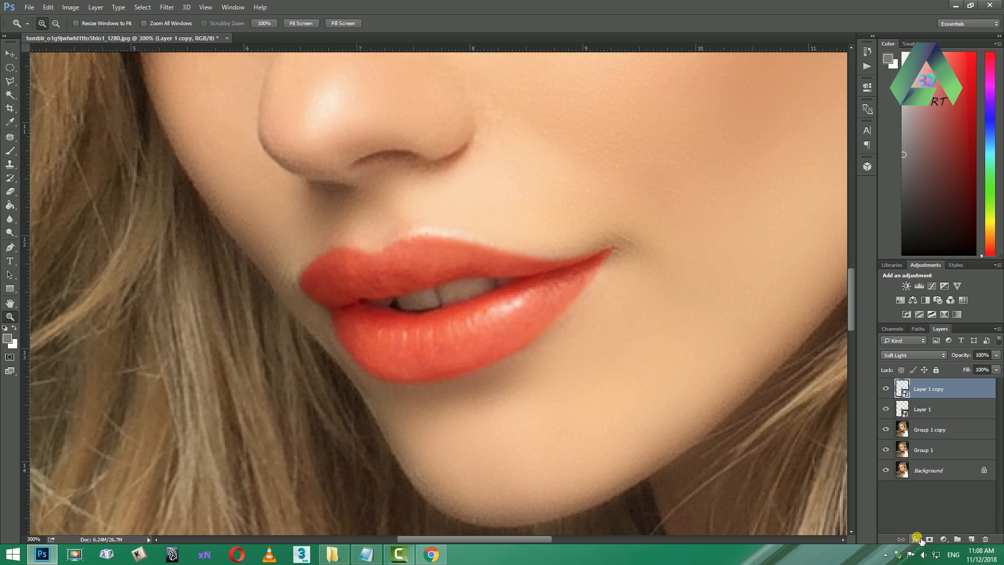
click(918, 539)
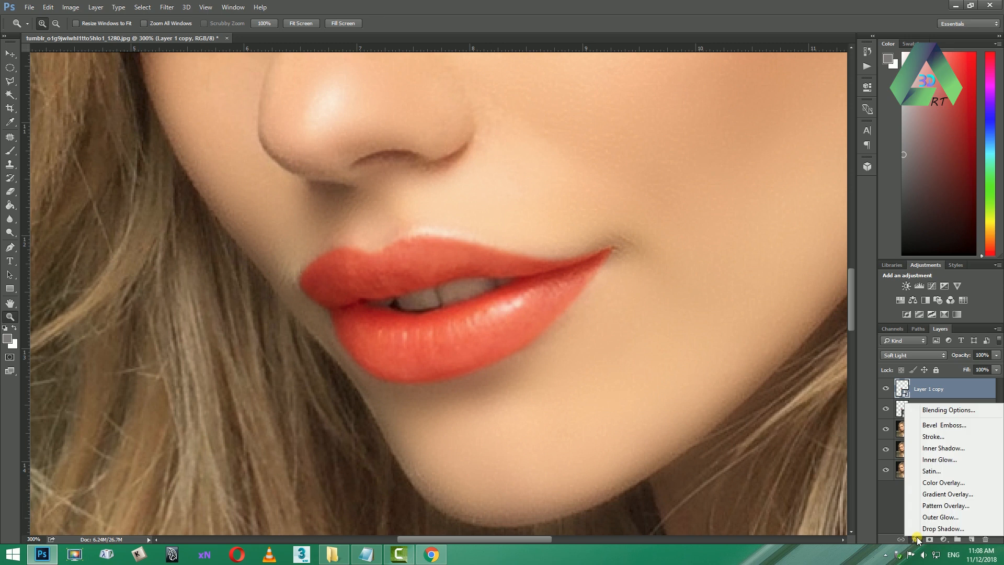
click(944, 494)
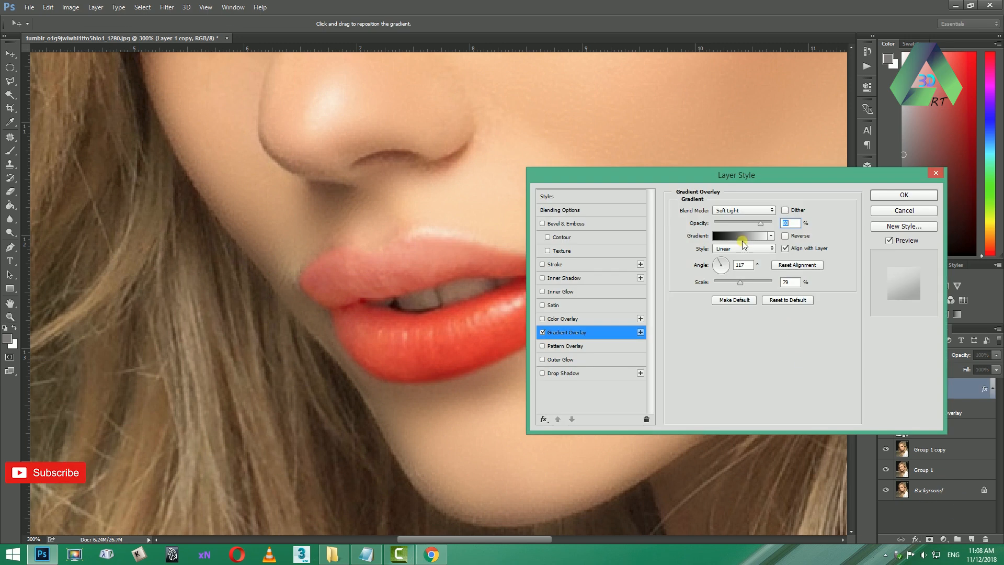
Try the Vivid Light and Normal blend modes for the gradient overlay, and return it to Soft Light.
click(744, 210)
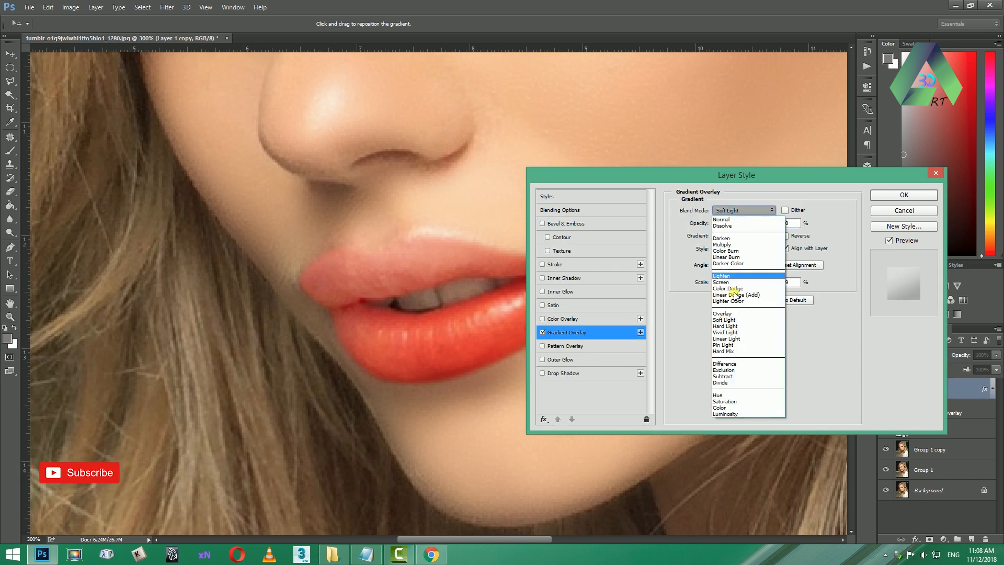
click(734, 333)
click(743, 210)
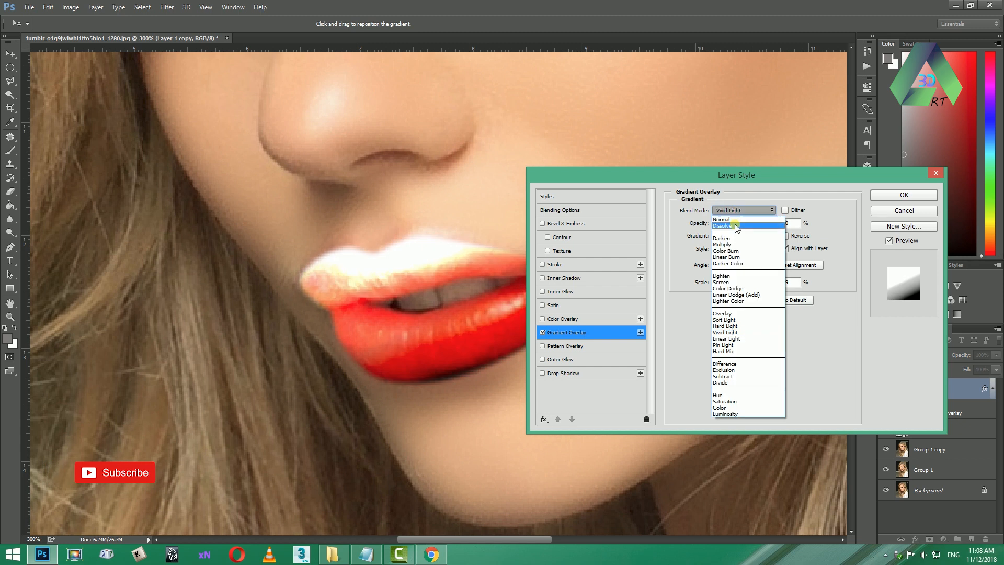
click(736, 223)
click(737, 210)
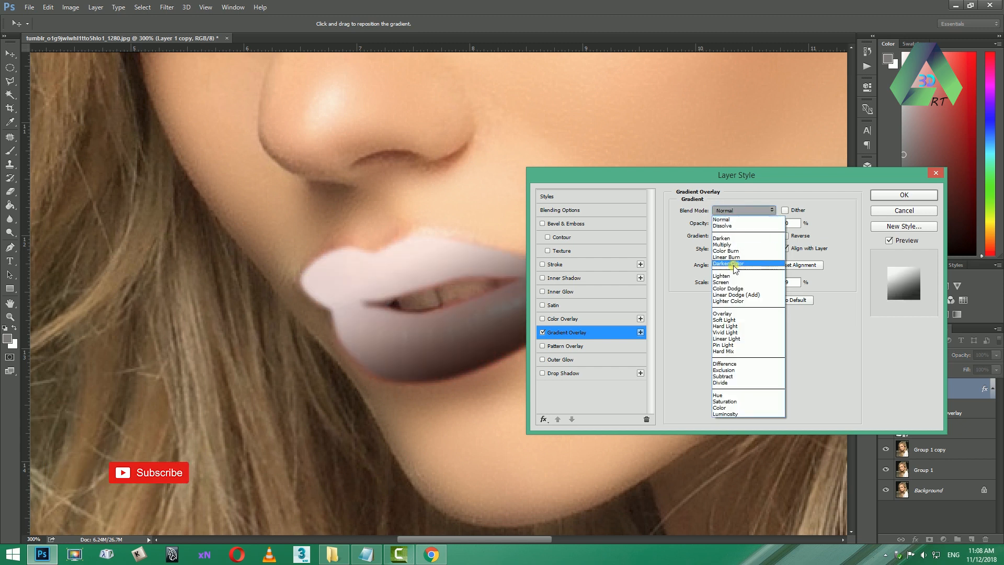
click(733, 320)
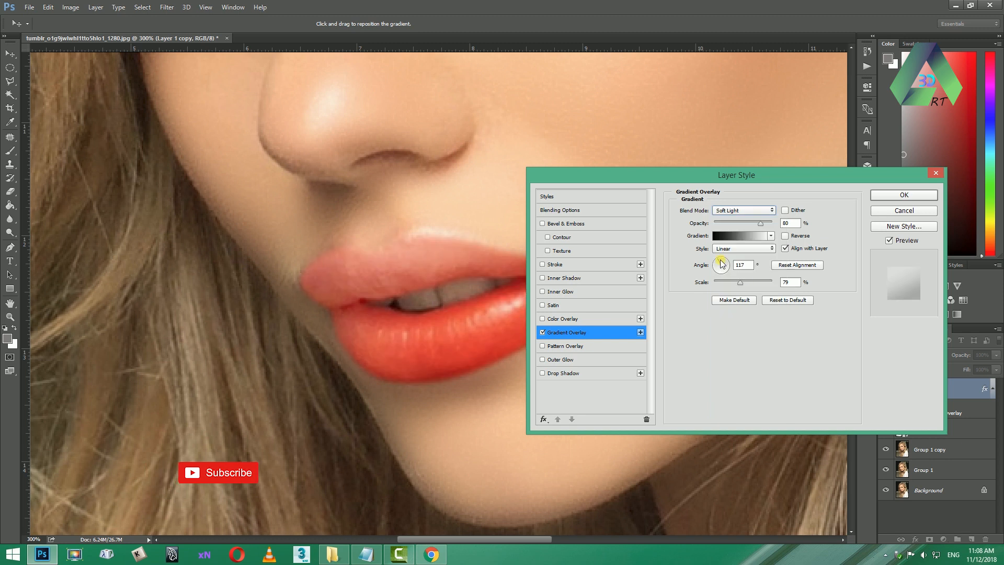
Try different angles for the gradient overlay on the lips, ending at 124°.
drag(717, 264, 719, 261)
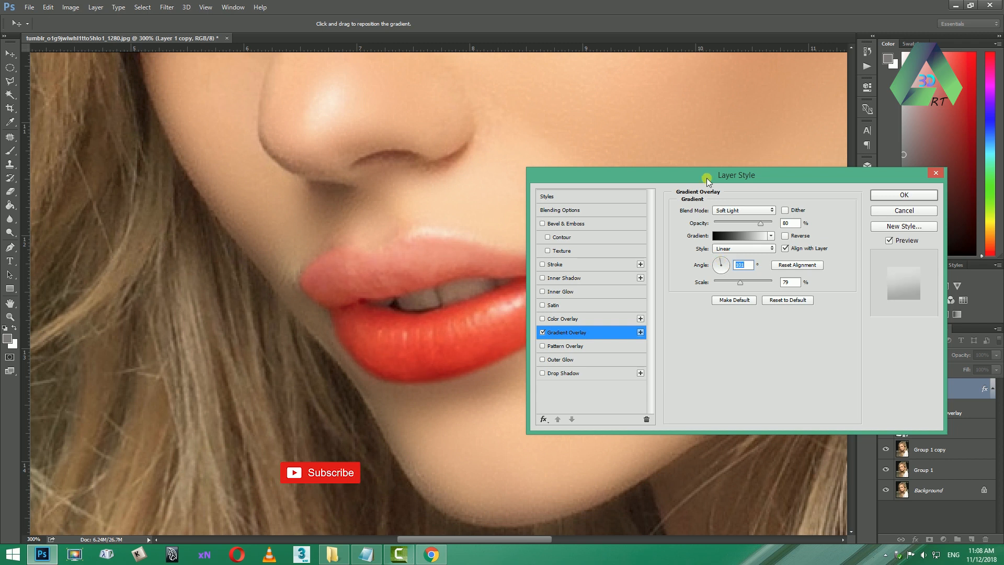
drag(706, 181, 830, 184)
click(844, 264)
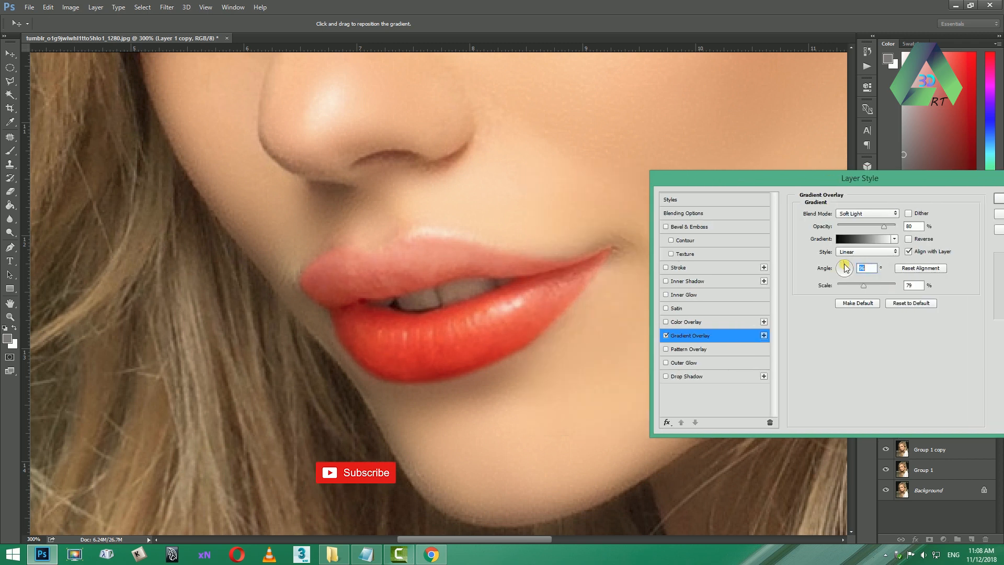
drag(845, 267, 855, 268)
click(843, 268)
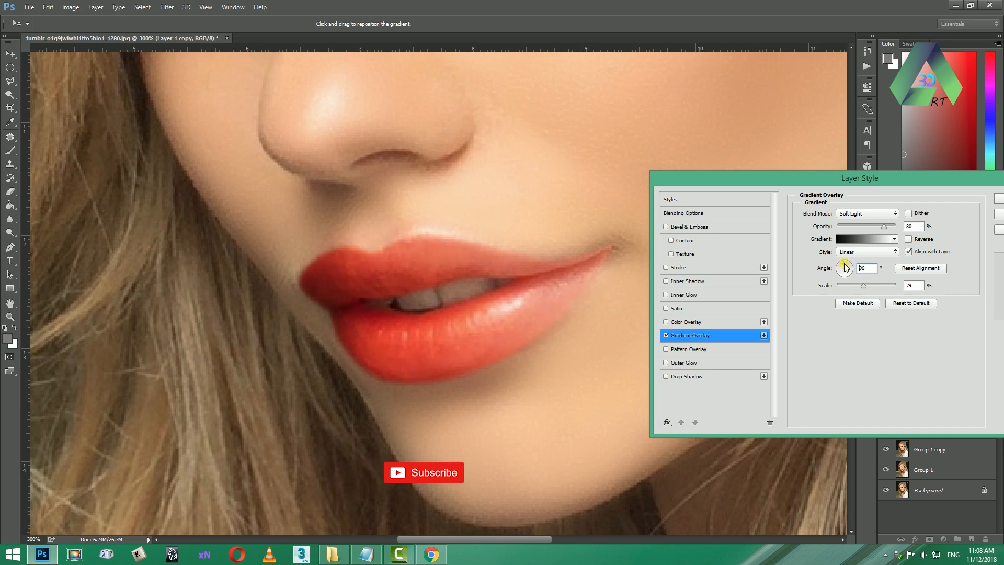
click(842, 263)
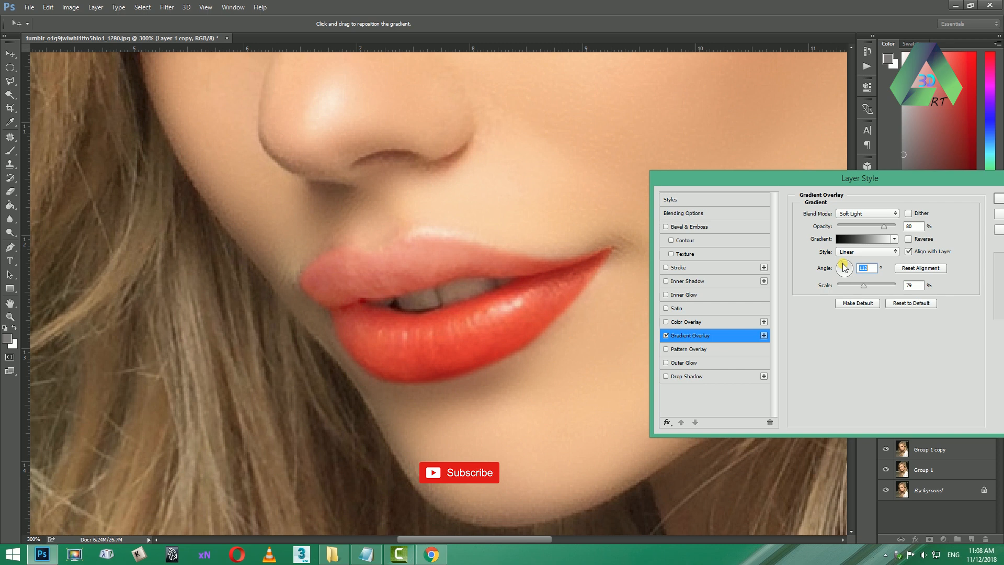
click(842, 264)
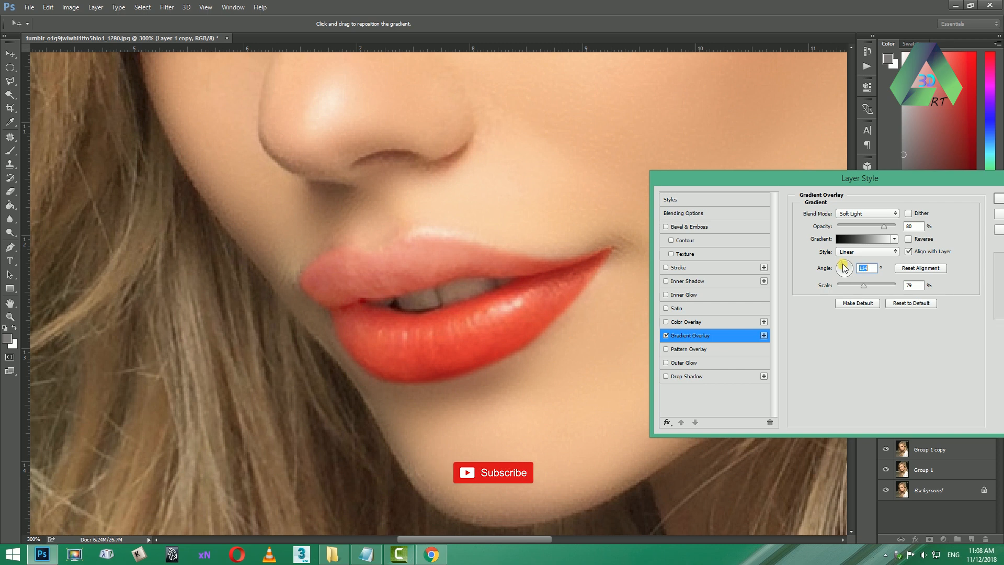
click(845, 262)
click(847, 268)
click(842, 267)
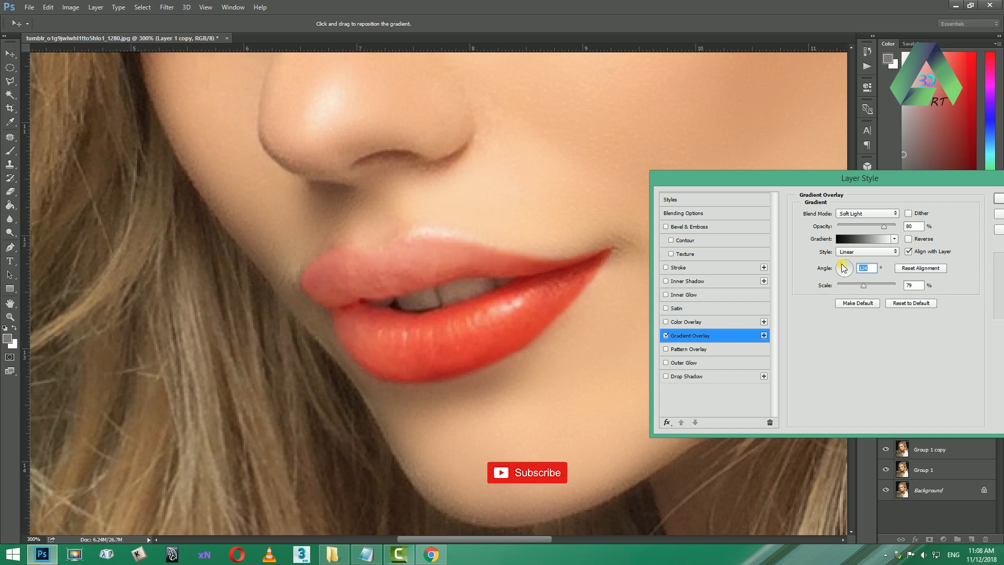
Set the gradient overlay's scale to 114%, its angle to 112° and its opacity to 55%.
mouse_move(864, 285)
mouse_down()
mouse_move(837, 287)
mouse_move(896, 287)
mouse_move(834, 291)
mouse_move(896, 287)
mouse_move(881, 287)
mouse_up()
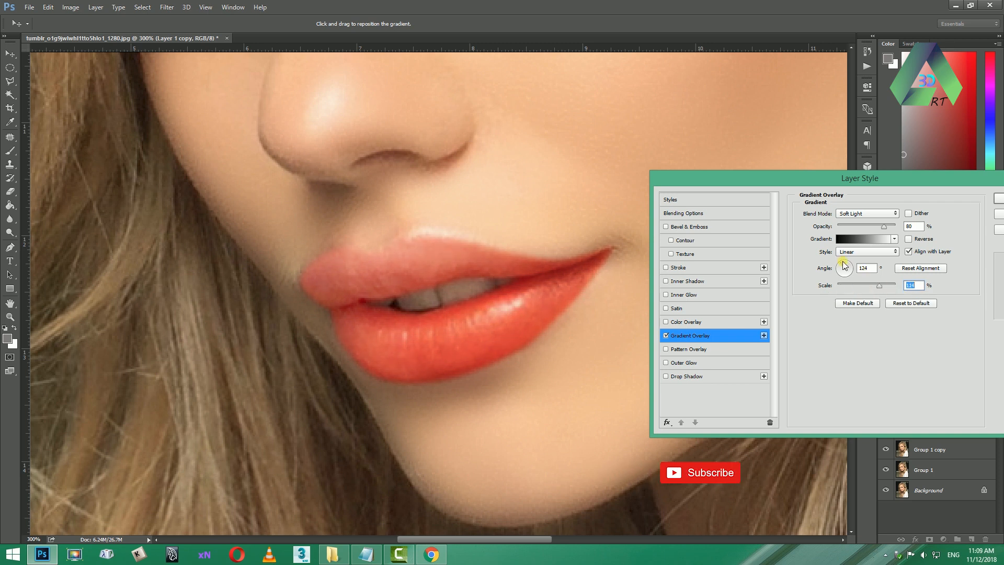
click(845, 268)
click(845, 268)
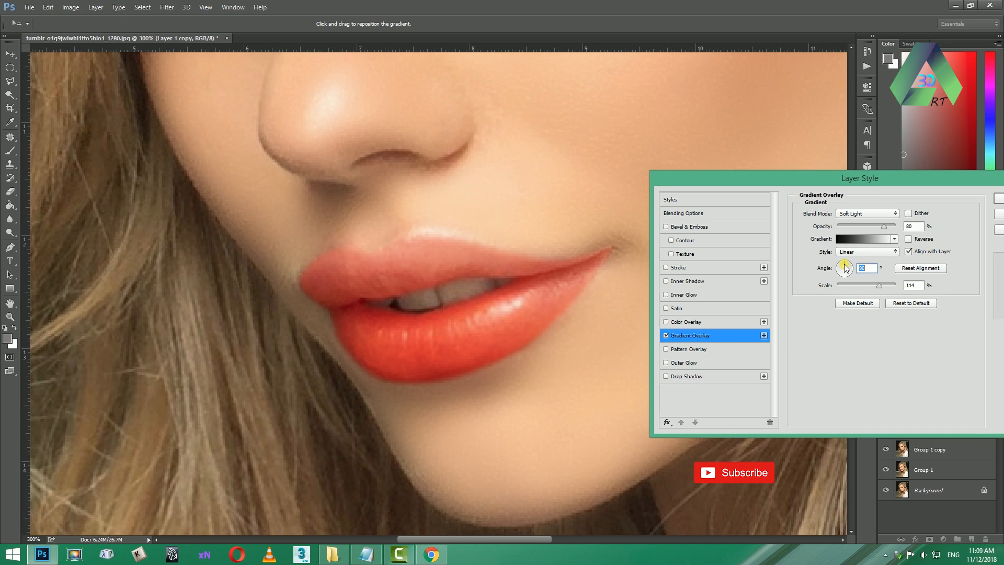
click(843, 266)
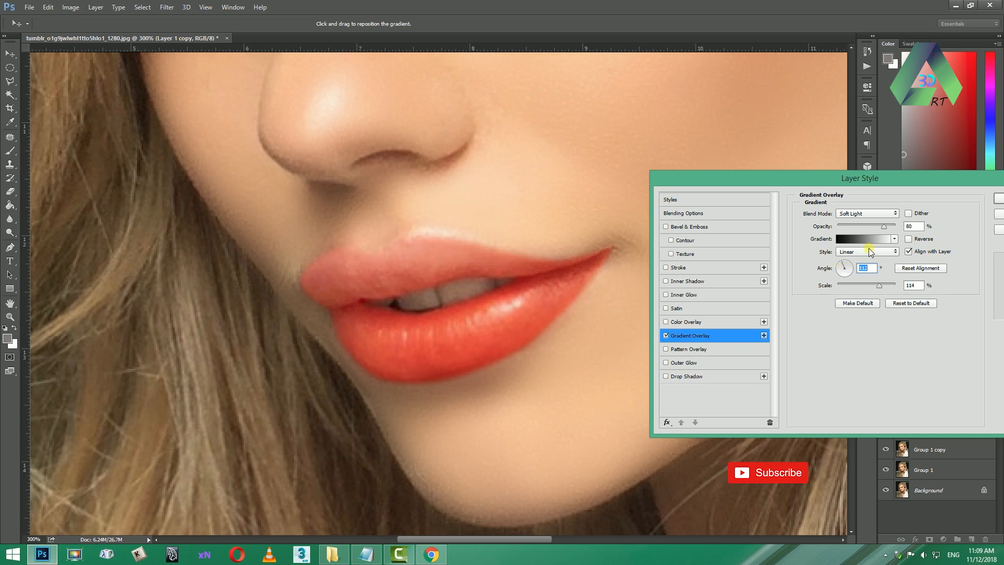
click(874, 226)
drag(874, 228, 869, 228)
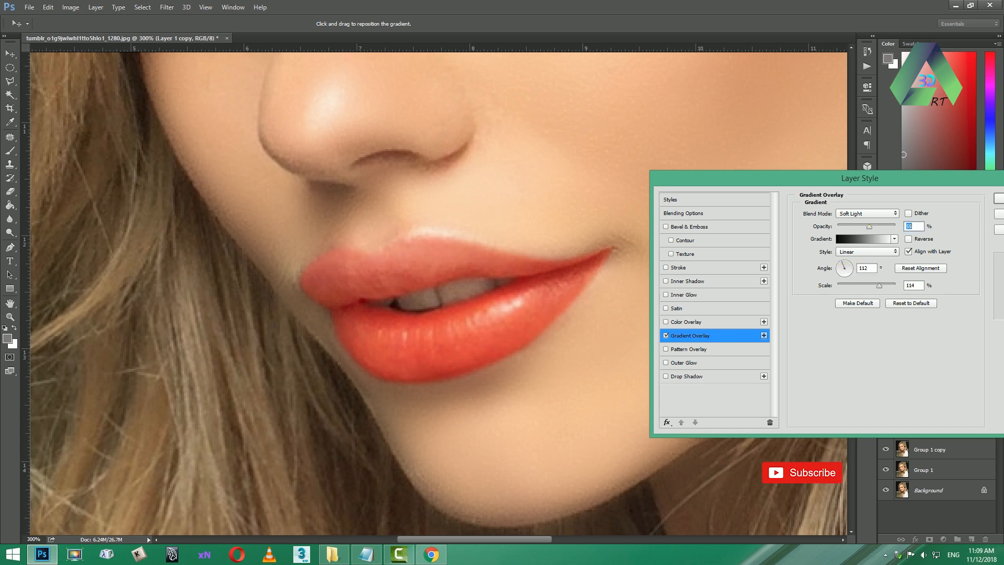
Try several other gradient presets for the overlay, including Foreground to Background, and return to Black, White.
click(895, 239)
click(814, 258)
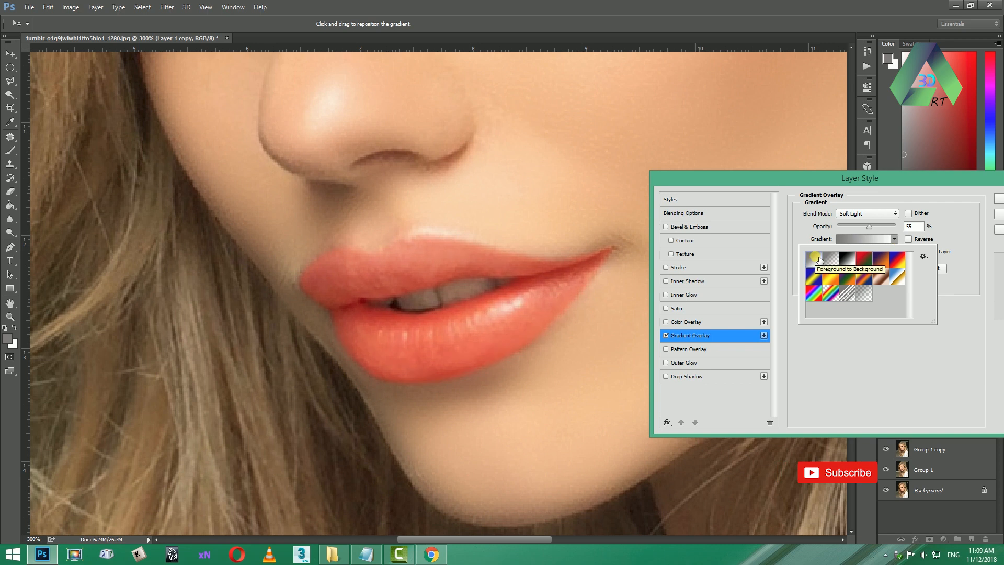
click(840, 259)
click(847, 258)
click(847, 275)
click(847, 293)
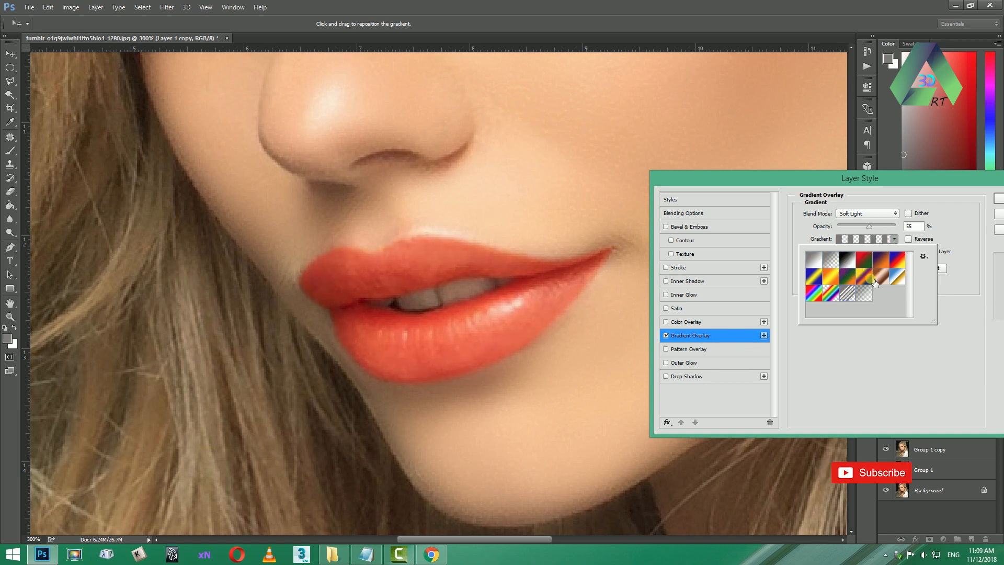
click(875, 281)
click(863, 259)
click(847, 258)
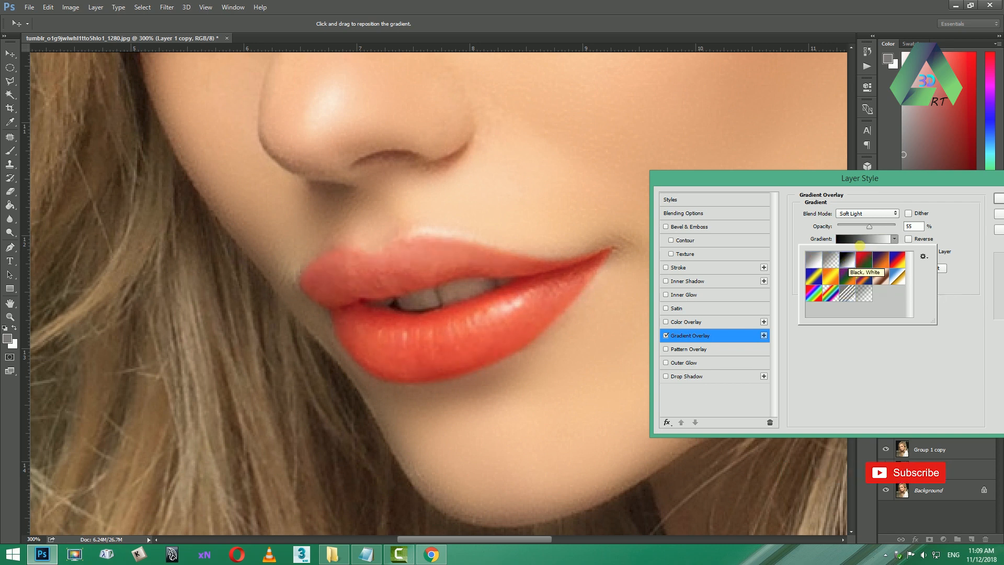
click(920, 258)
click(921, 242)
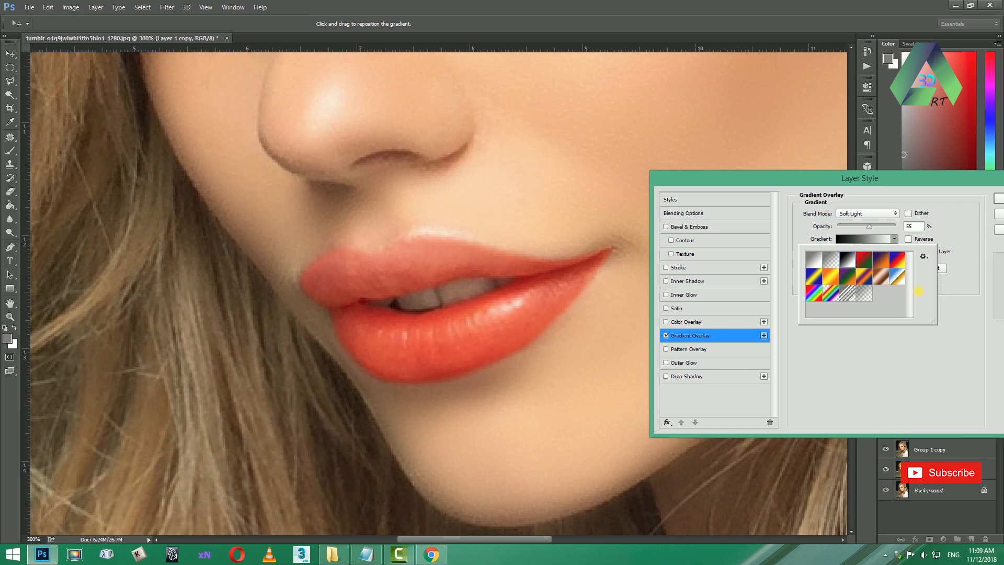
click(921, 241)
click(922, 242)
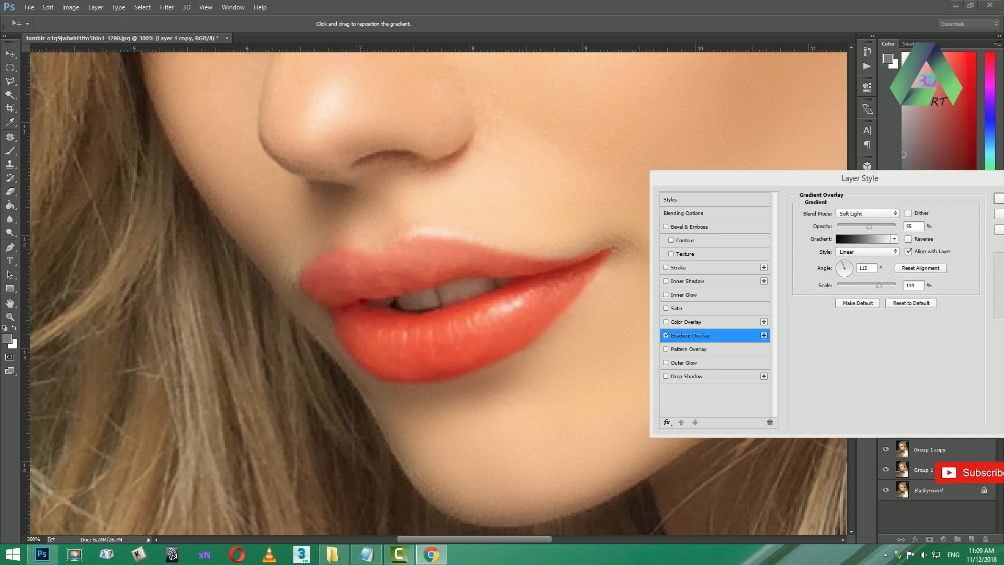
Compare the lips with the effect preview off and on, and apply the gradient overlay.
drag(908, 176, 773, 176)
click(885, 243)
click(885, 243)
click(885, 243)
click(885, 243)
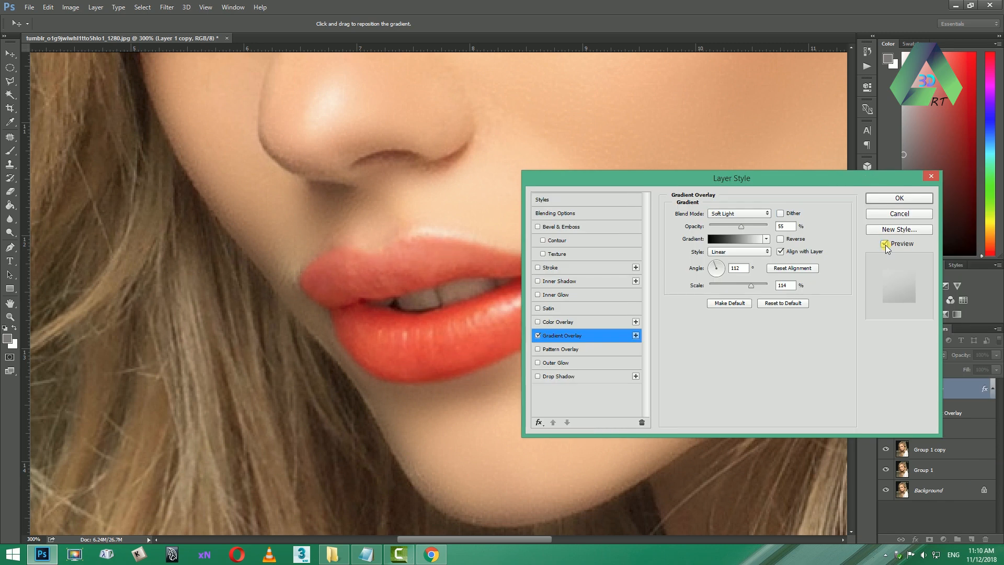
click(895, 198)
Reduce the opacity of Layer 1 copy to 41% and deselect the layer.
key(z)
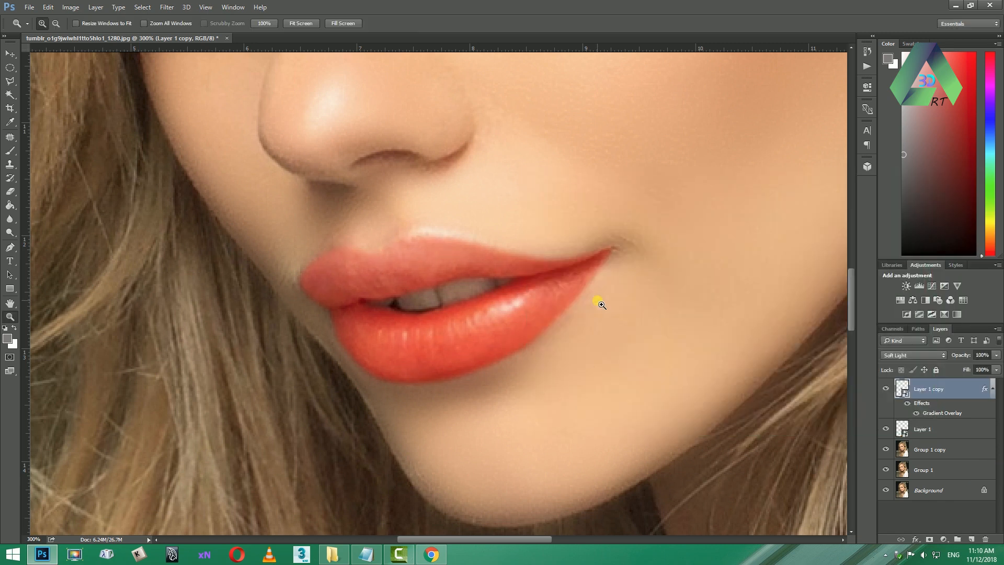
click(995, 356)
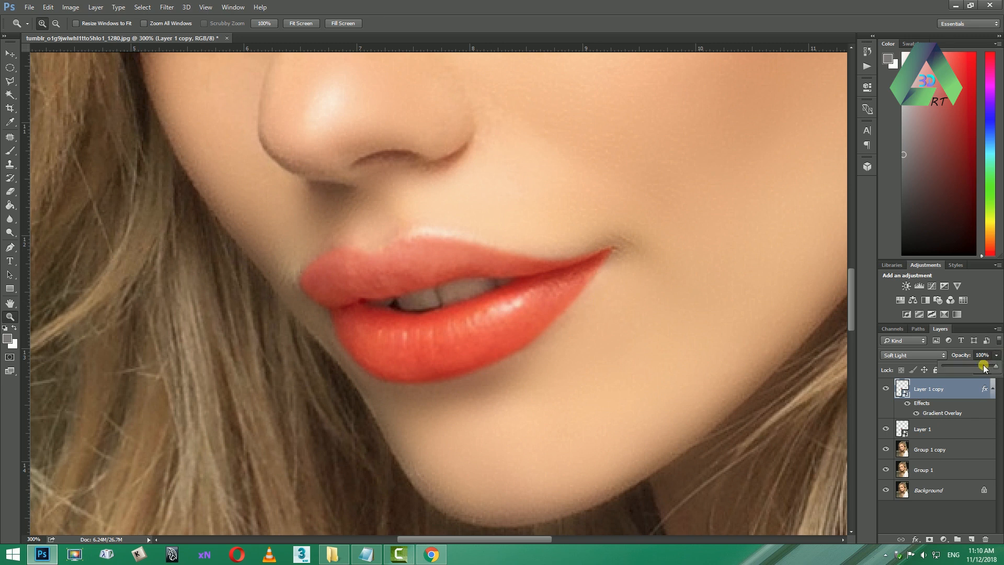
drag(976, 369, 966, 369)
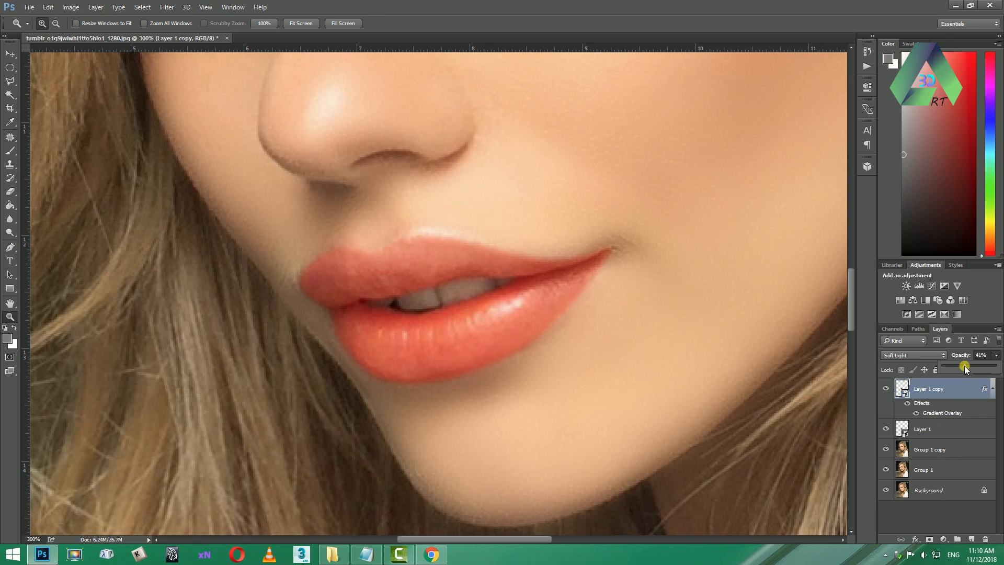
click(942, 511)
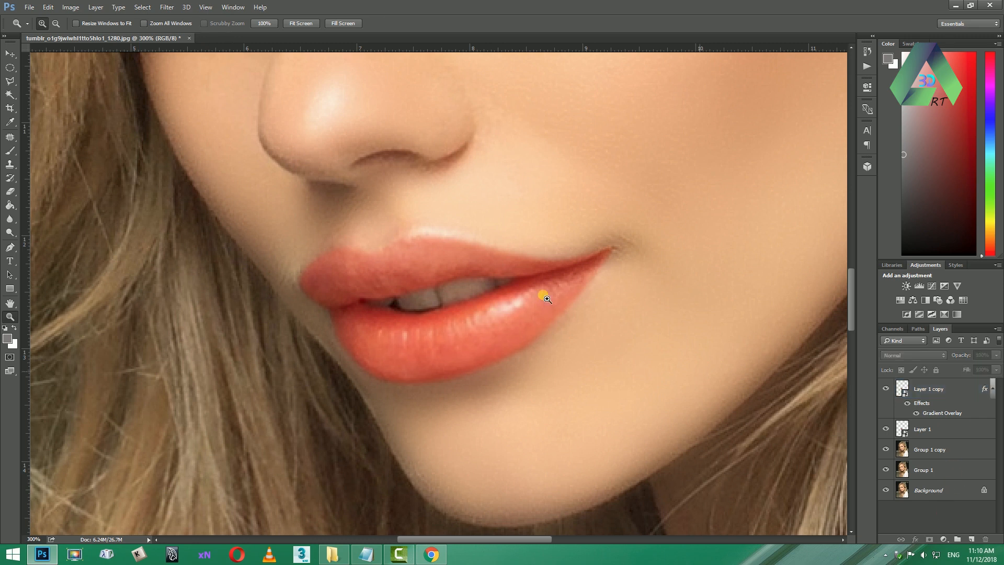
Examine the recolored lips in the context of the whole face and the full portrait.
alt+click(540, 293)
alt+click(544, 291)
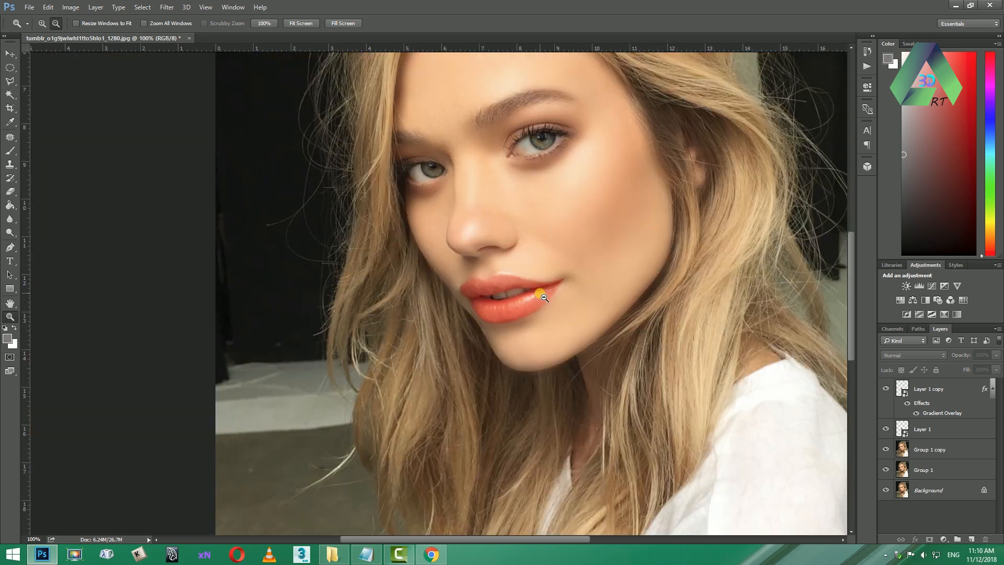
drag(575, 332, 536, 358)
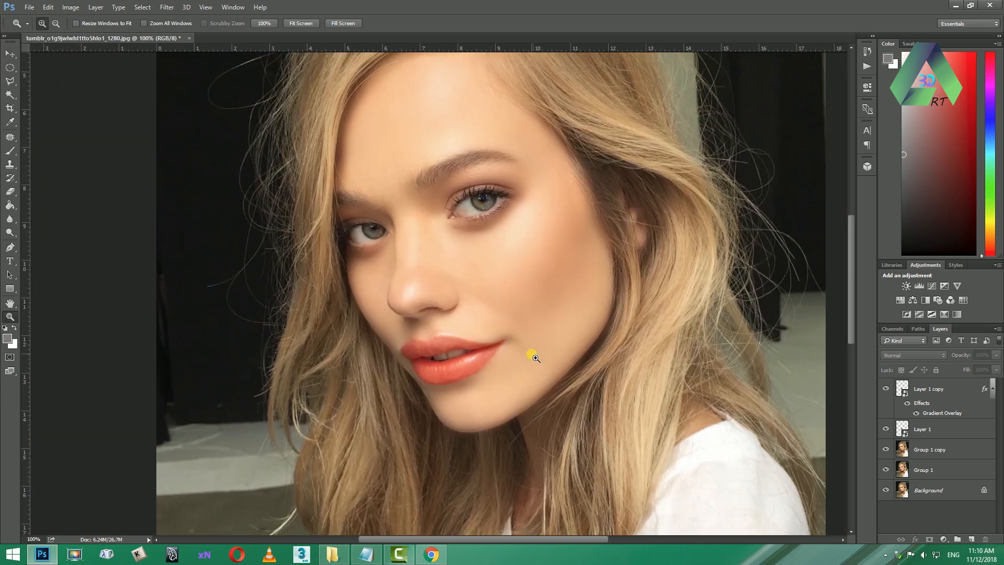
key(alt+Tab)
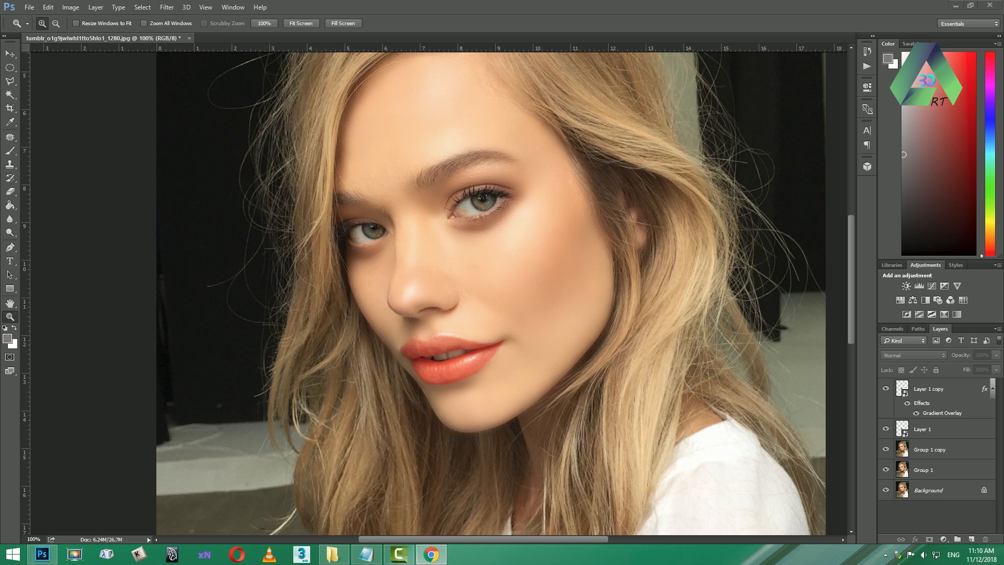
key(alt+Tab)
key(alt+Tab)
key(alt+Tab)
scroll(603, 363, down, 2)
key(f)
key(f)
key(f)
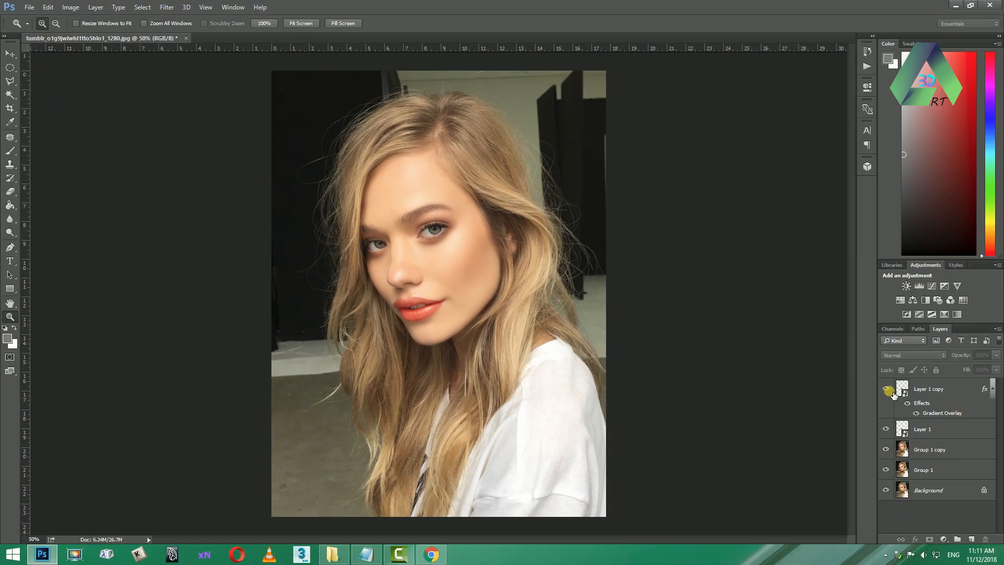
Put Layer 1 copy, Layer 1, Group 1 copy and Group 1 together into a new group.
click(945, 394)
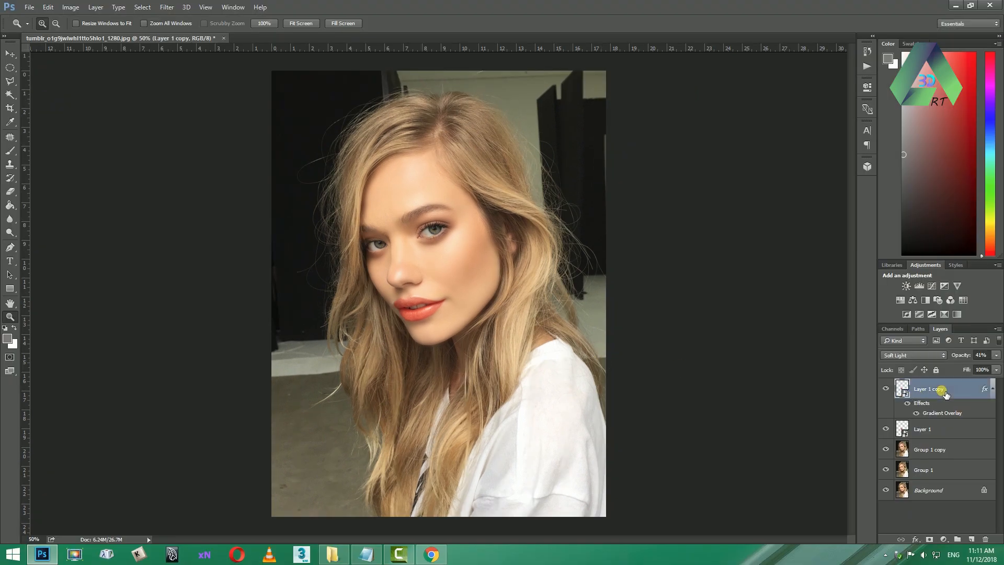
shift+click(934, 472)
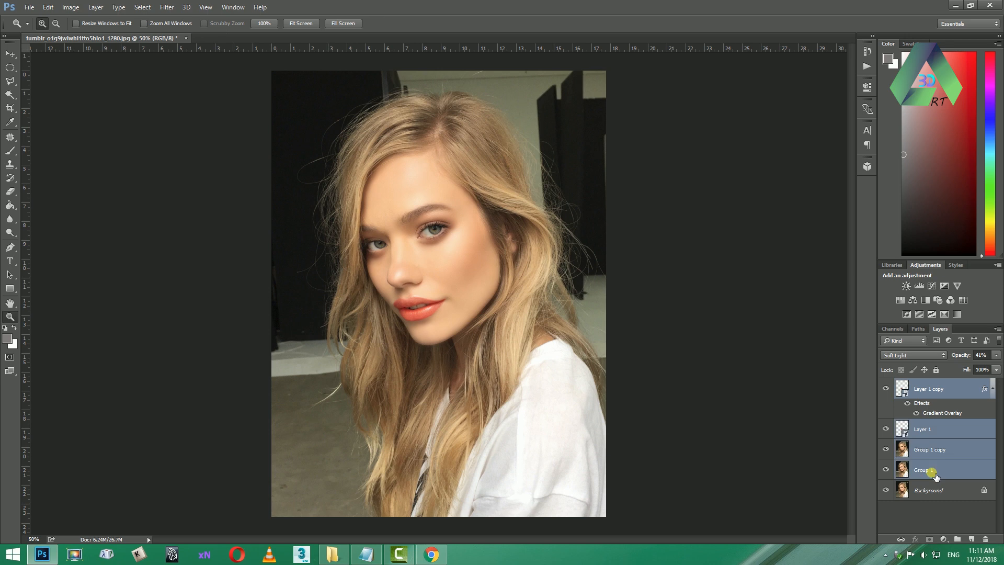
click(958, 538)
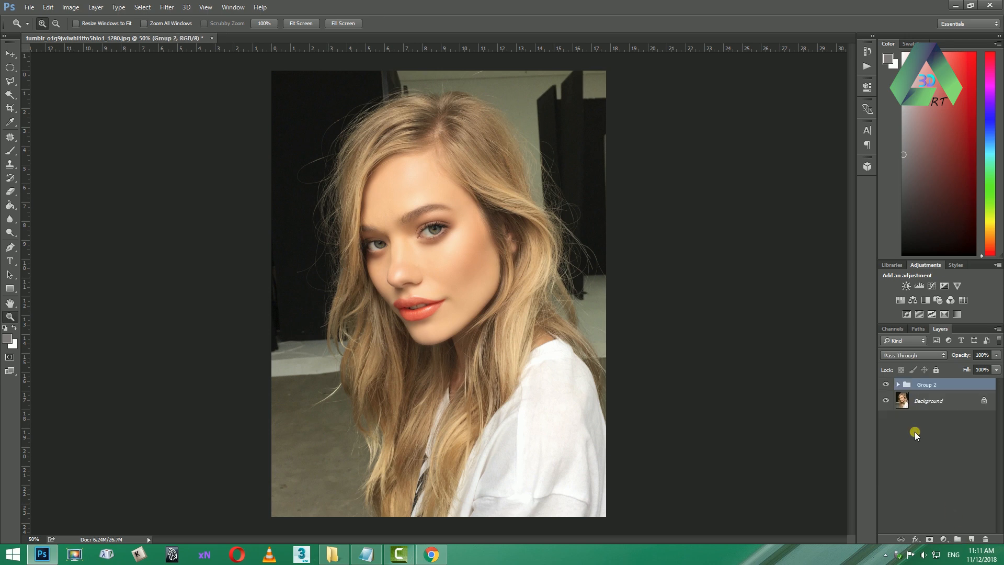
Compare the portrait before and after retouching by hiding and showing the new group, at full view and close on the face.
click(886, 384)
click(885, 384)
click(885, 384)
click(885, 384)
click(476, 325)
click(476, 324)
click(477, 325)
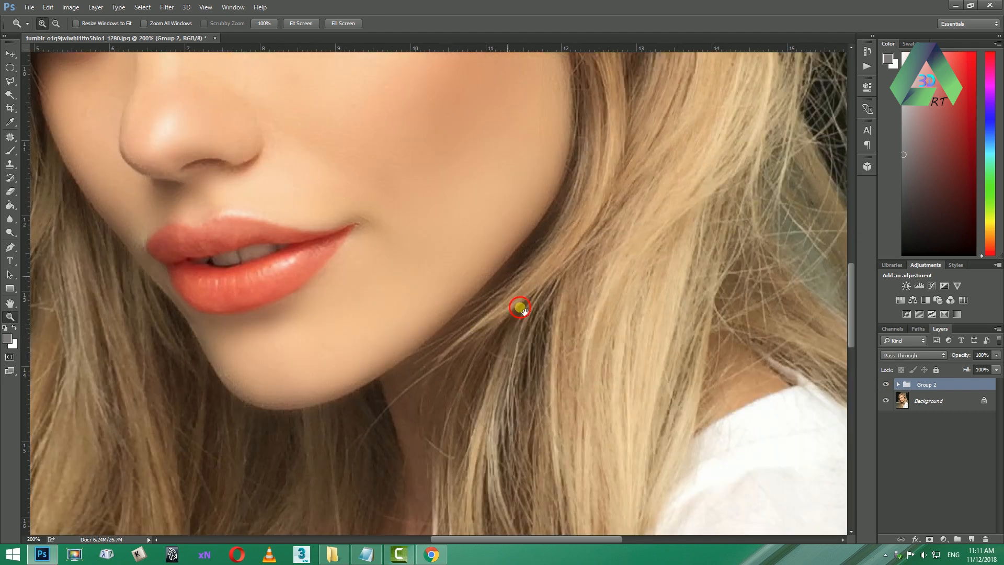
drag(517, 307, 587, 442)
alt+click(554, 371)
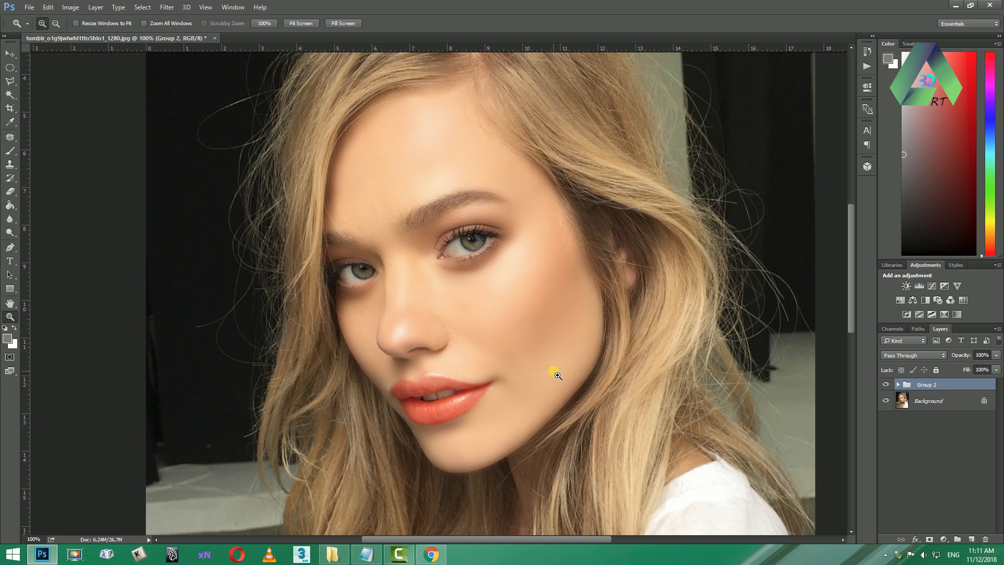
click(886, 385)
click(886, 385)
click(886, 385)
click(886, 385)
Examine the eye and eyebrow nearest the cheek highlight at 400% magnification.
drag(649, 293, 715, 419)
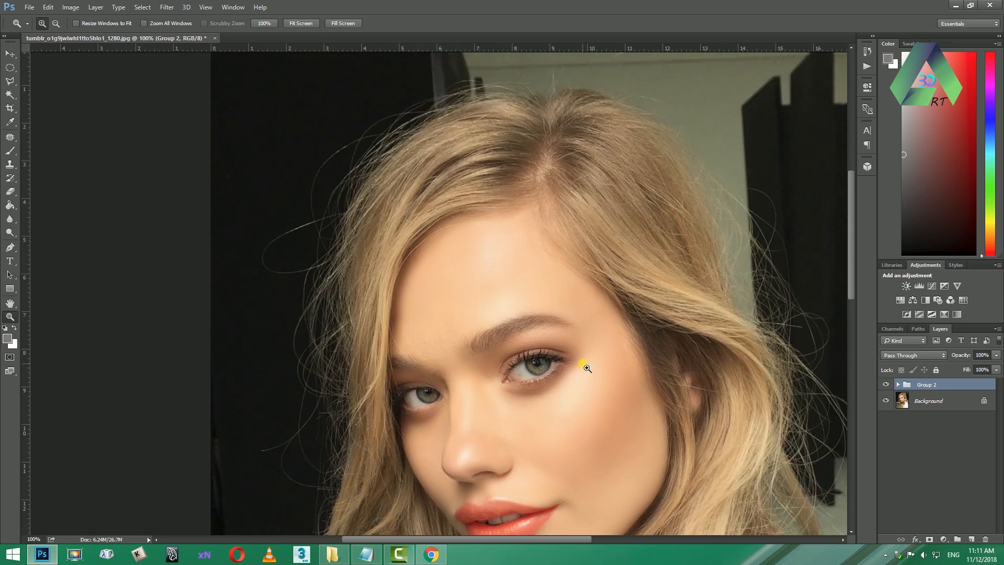
click(529, 363)
click(529, 364)
drag(596, 424, 513, 354)
click(513, 354)
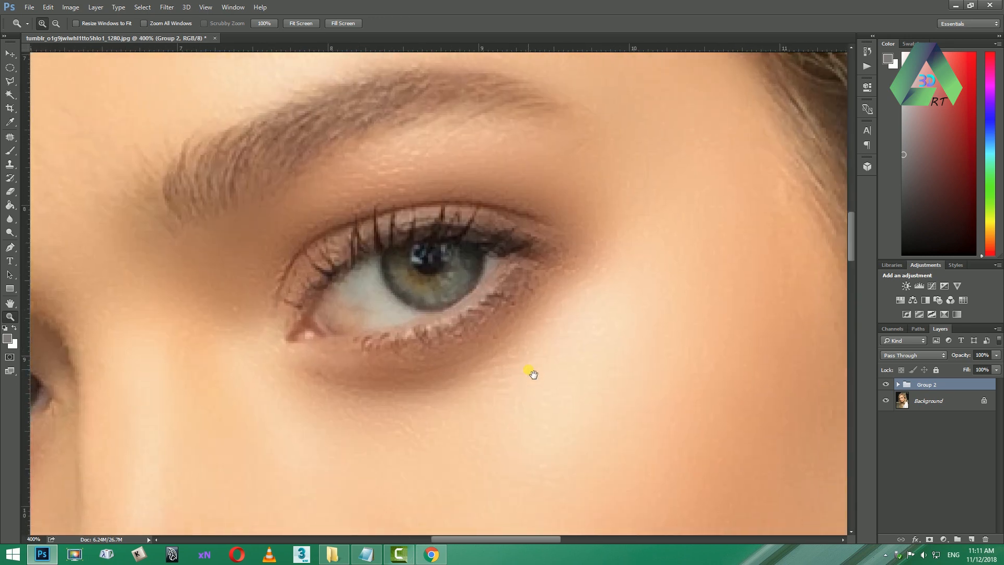